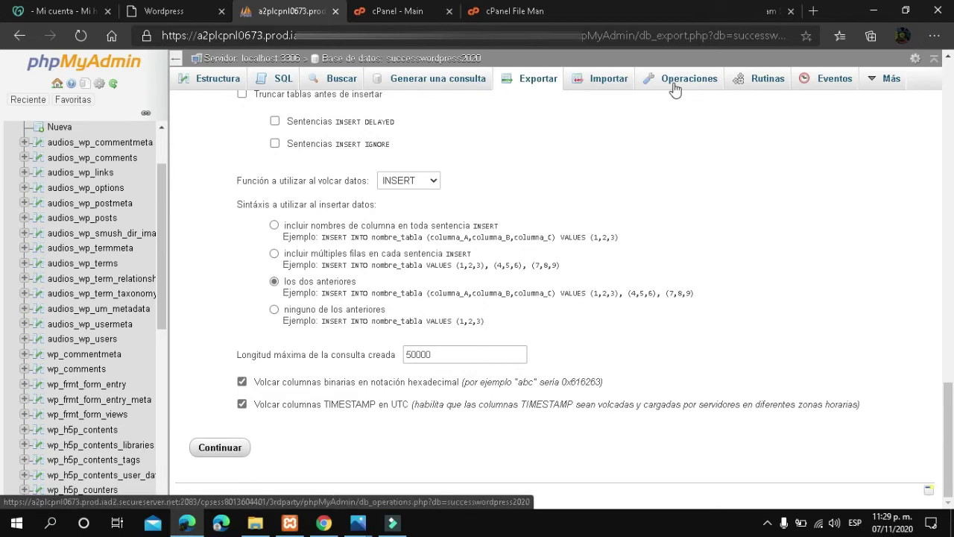
Check the exported SQL database file on the desktop and return to the browser
click(875, 14)
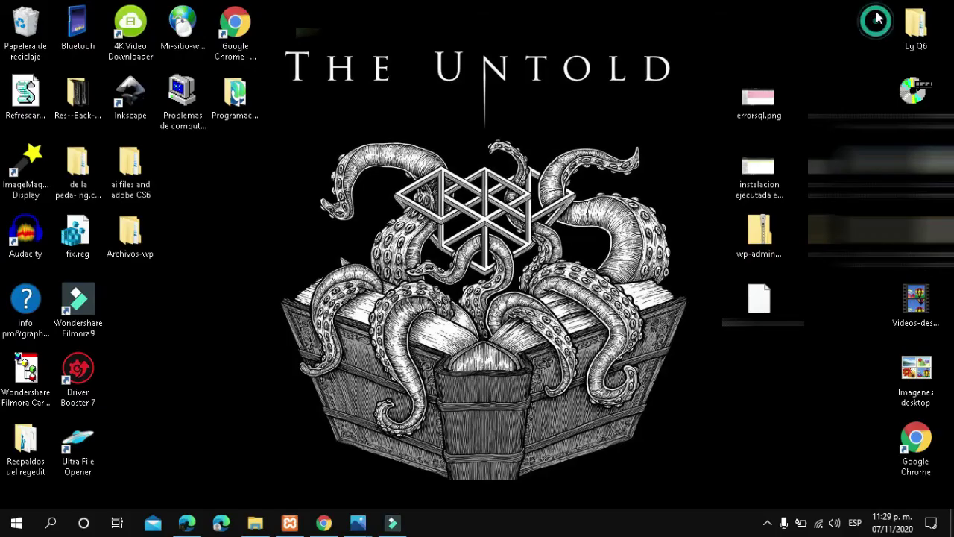
click(757, 306)
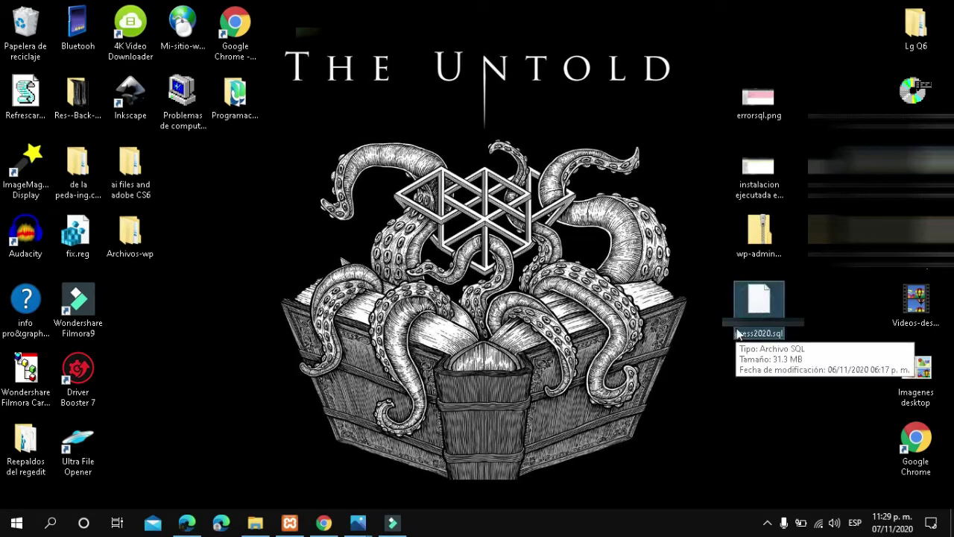
drag(776, 332, 777, 342)
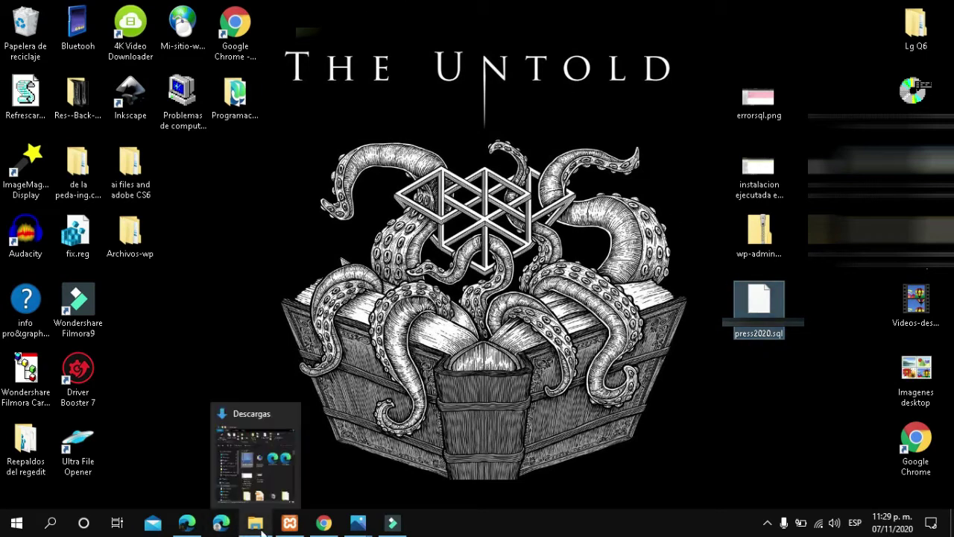
click(189, 526)
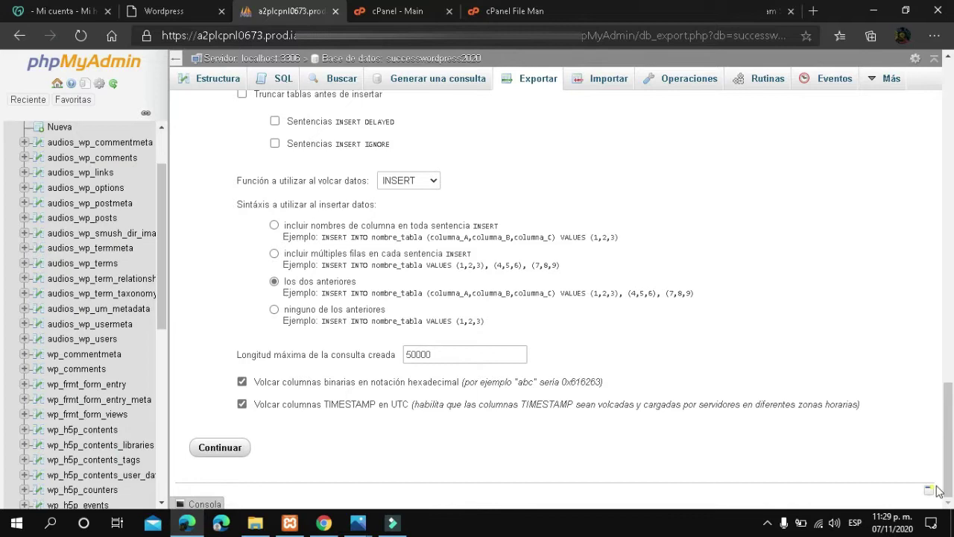
Consult the WordPress migration notes and open the public_html folder in the cPanel File Manager
click(165, 7)
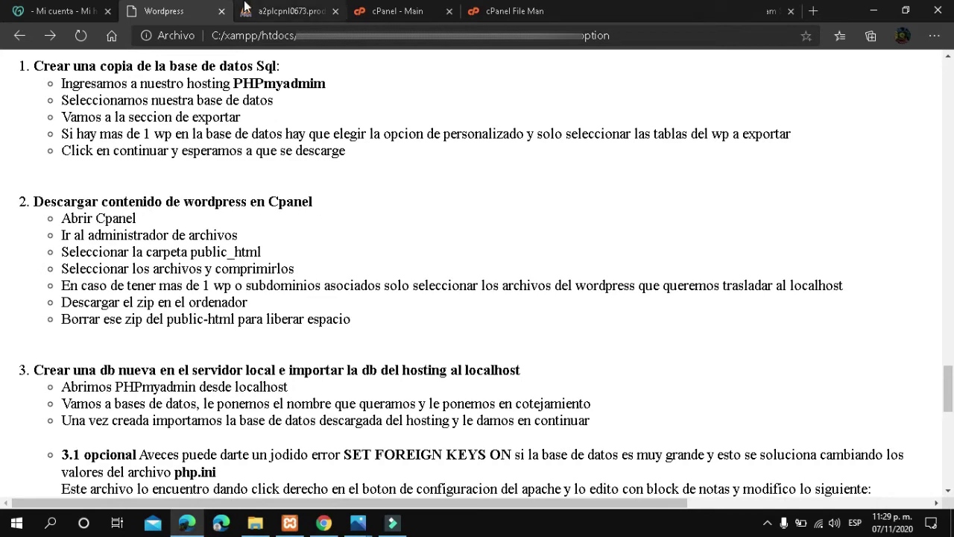
click(412, 6)
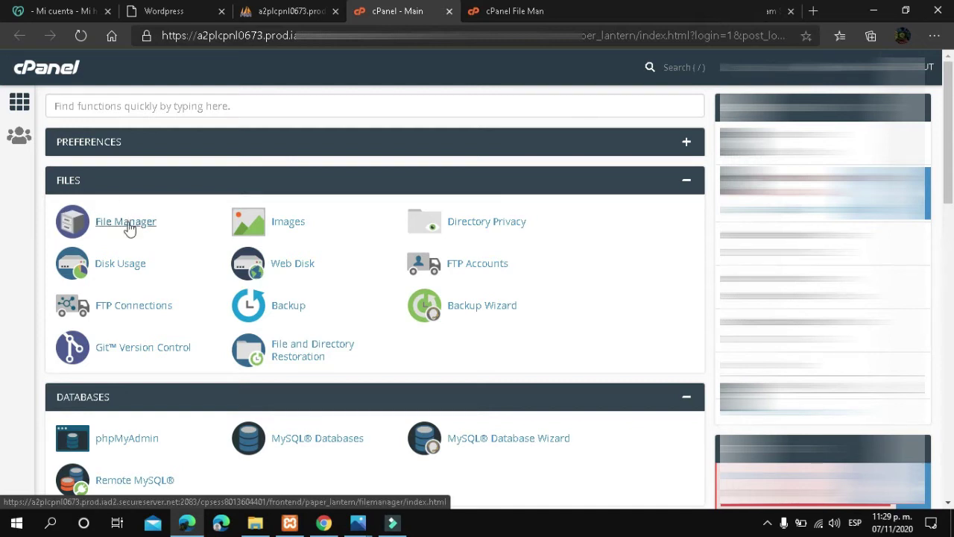
click(511, 11)
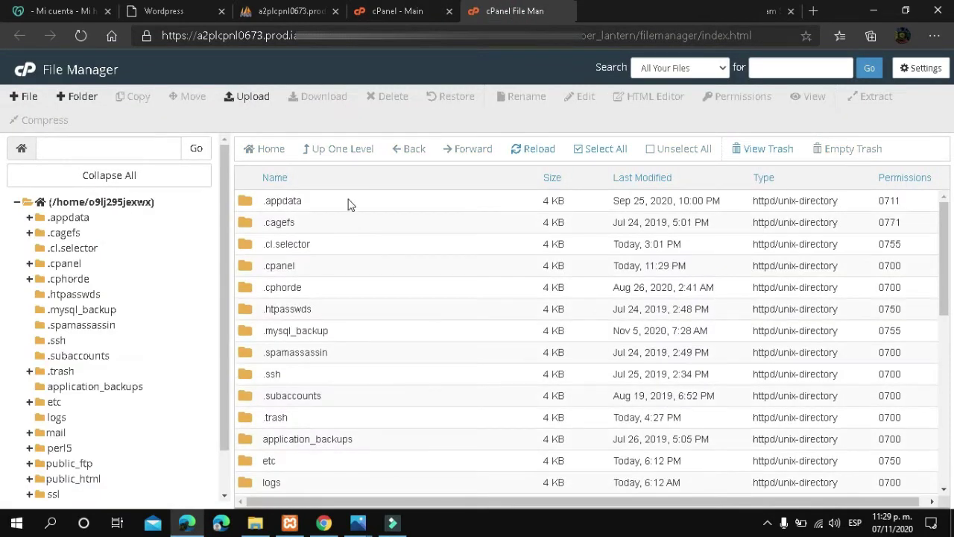
drag(222, 182, 222, 221)
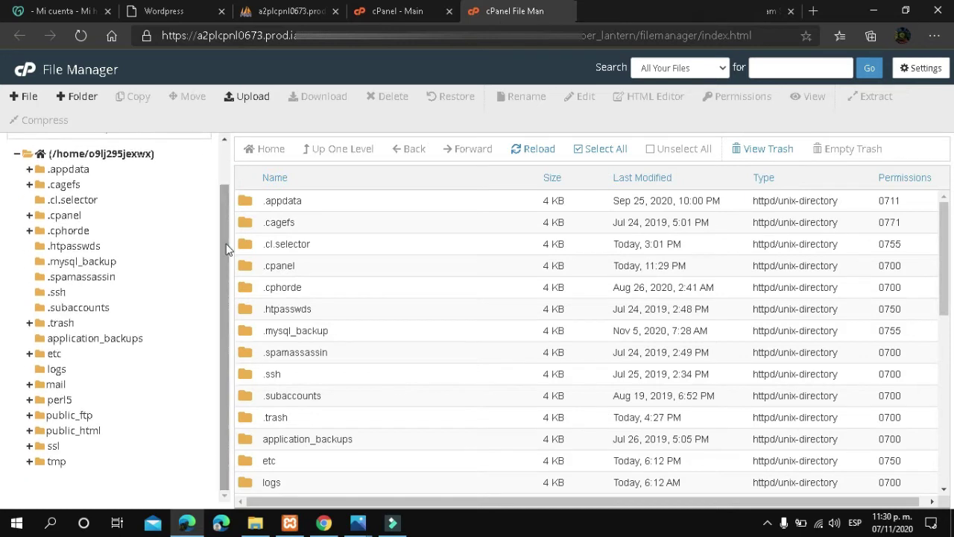
click(72, 431)
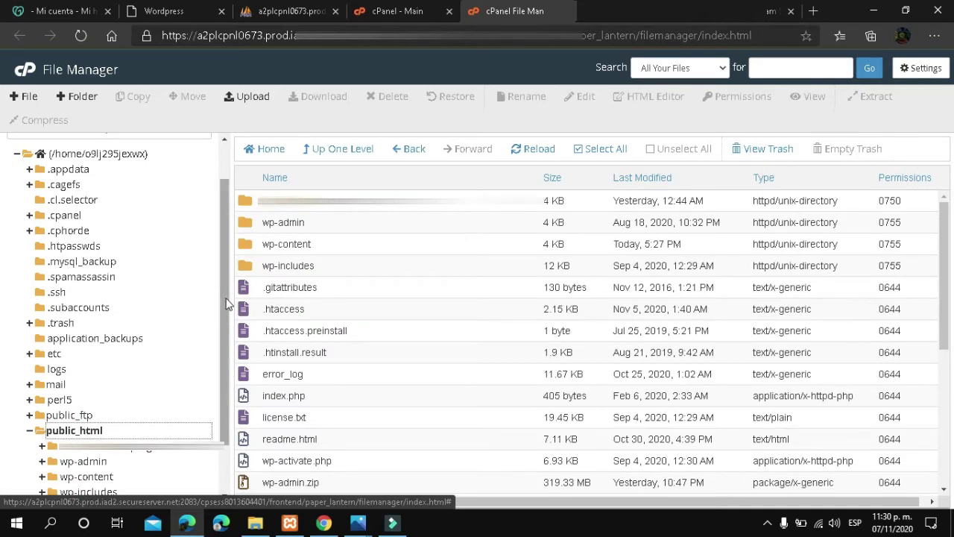
Select the WordPress files and folders in public_html, leaving out the first folder and wp-admin.zip, and show the actions available for them
scroll(227, 304, down, 2)
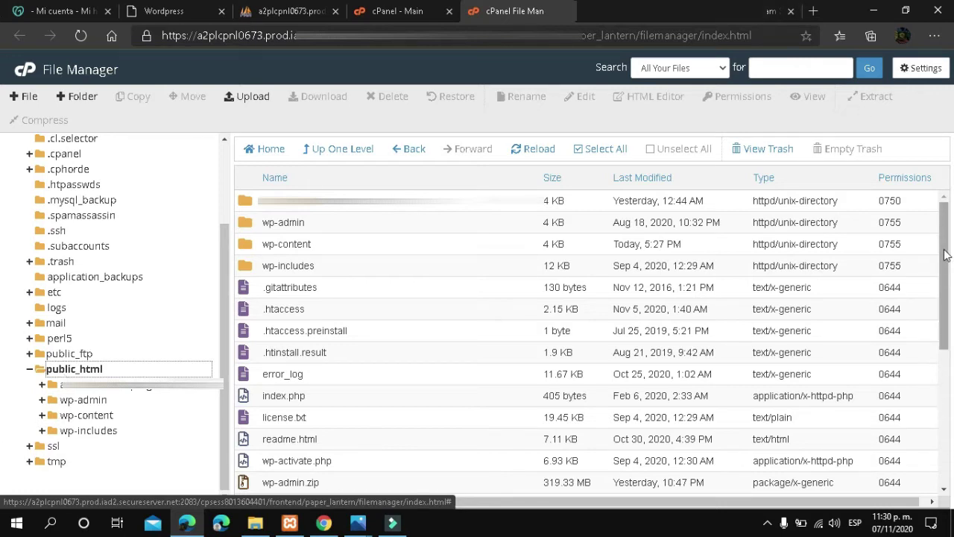
scroll(932, 343, down, 3)
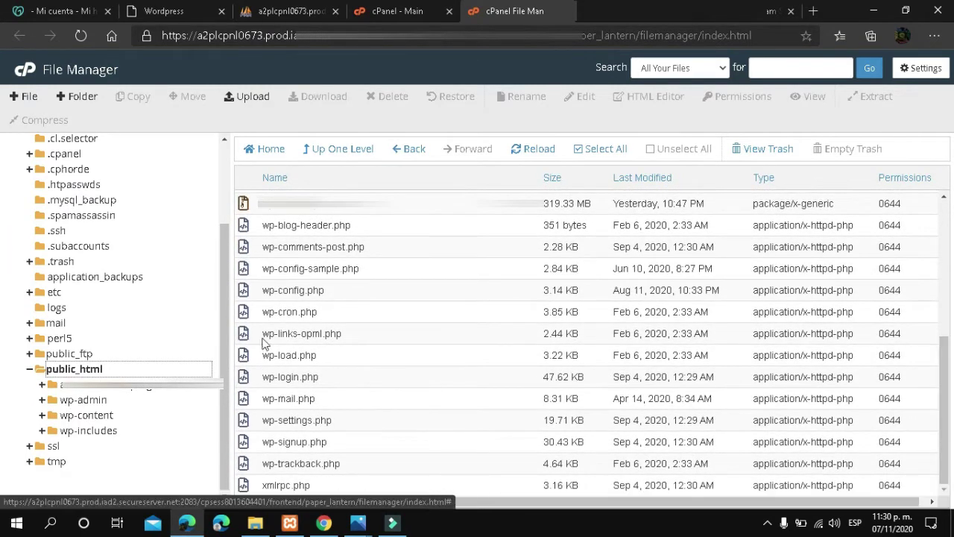
drag(951, 485, 951, 330)
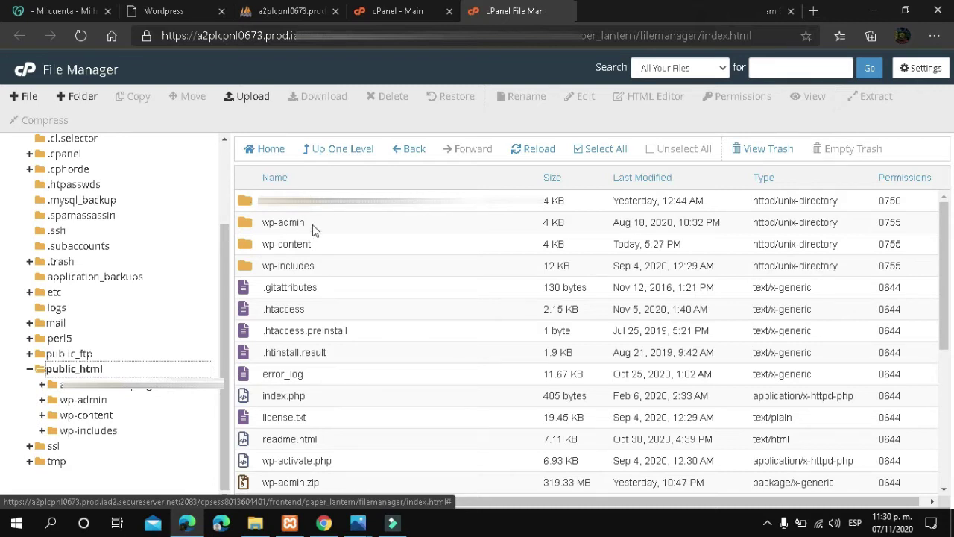
drag(313, 224, 382, 482)
scroll(382, 481, down, 3)
drag(313, 328, 346, 477)
scroll(331, 420, down, 3)
drag(134, 215, 938, 365)
scroll(589, 343, up, 5)
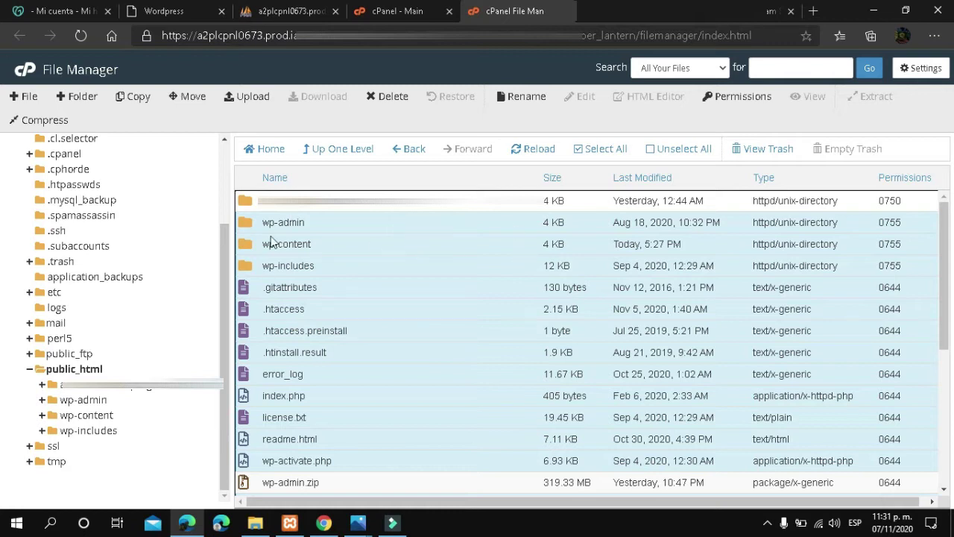
right_click(311, 249)
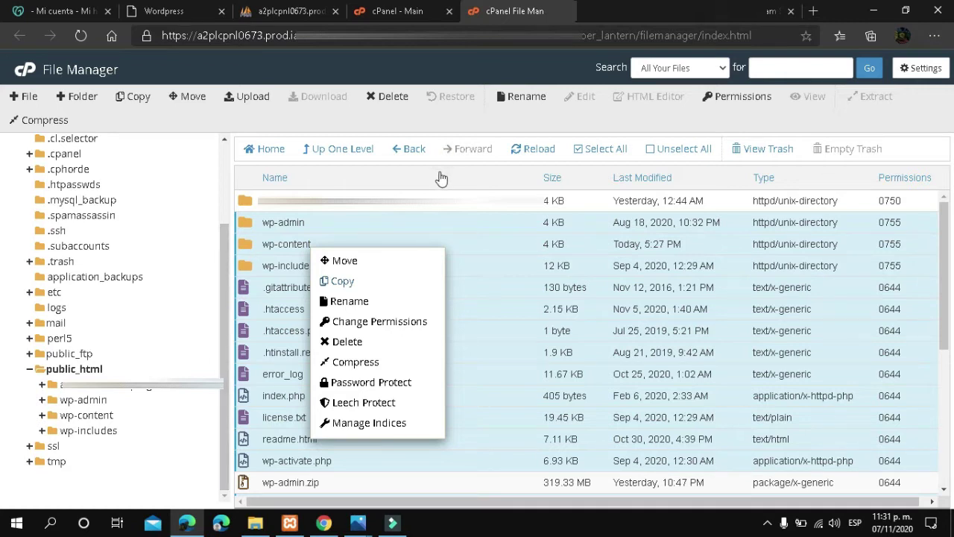
click(442, 205)
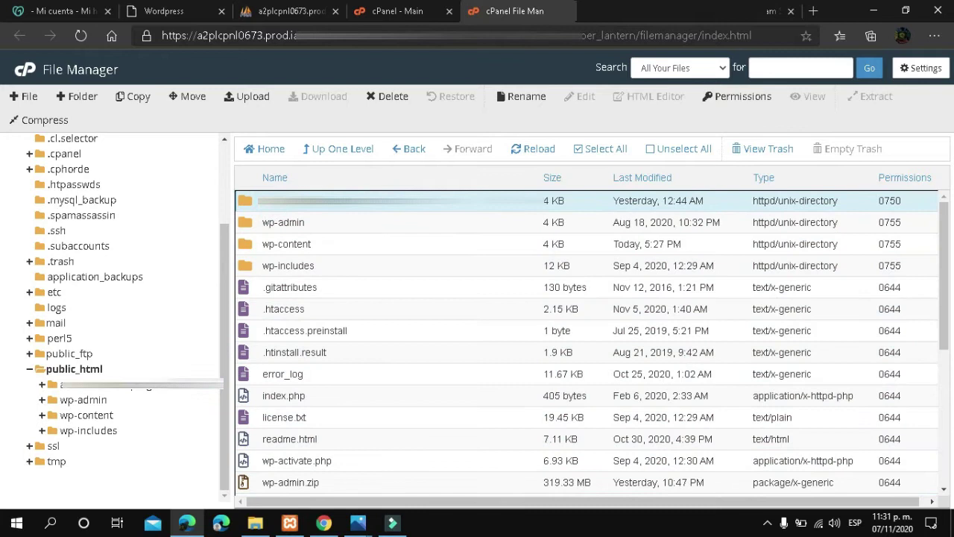
Select the wp-admin.zip archive in public_html and view its download option without running it
scroll(441, 298, down, 2)
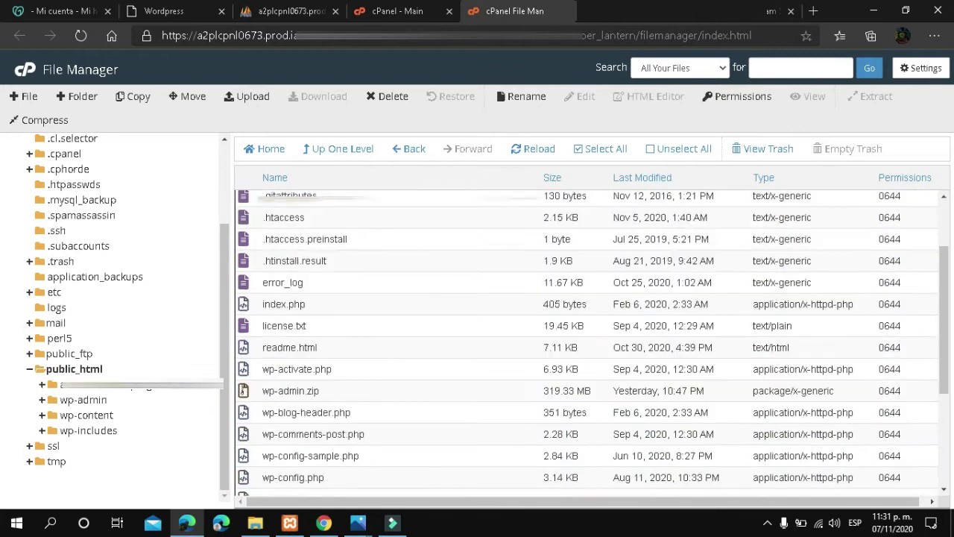
click(289, 390)
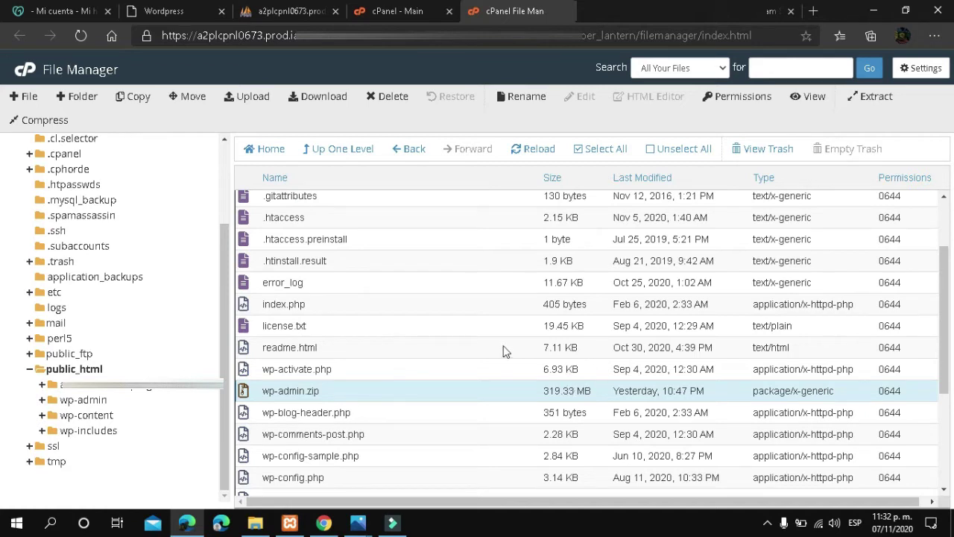
right_click(314, 399)
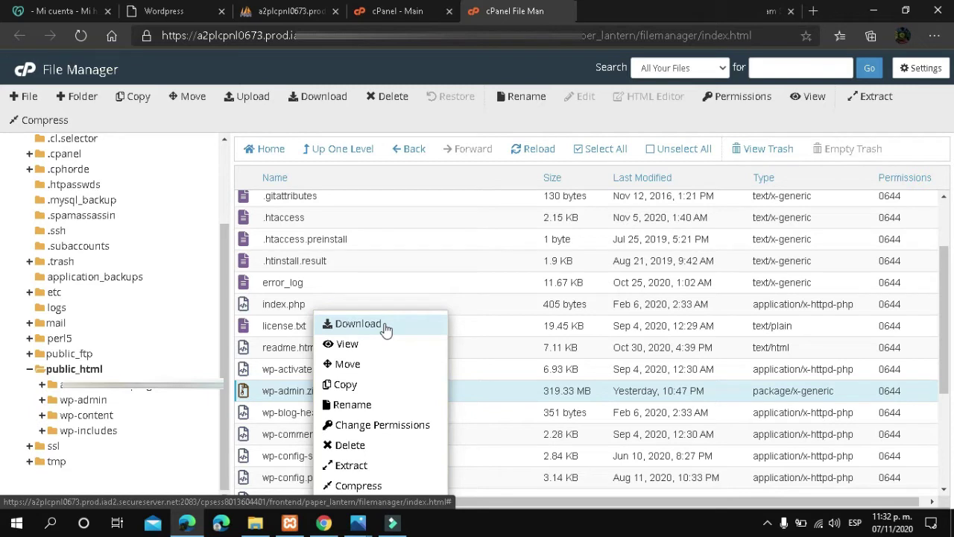
click(428, 67)
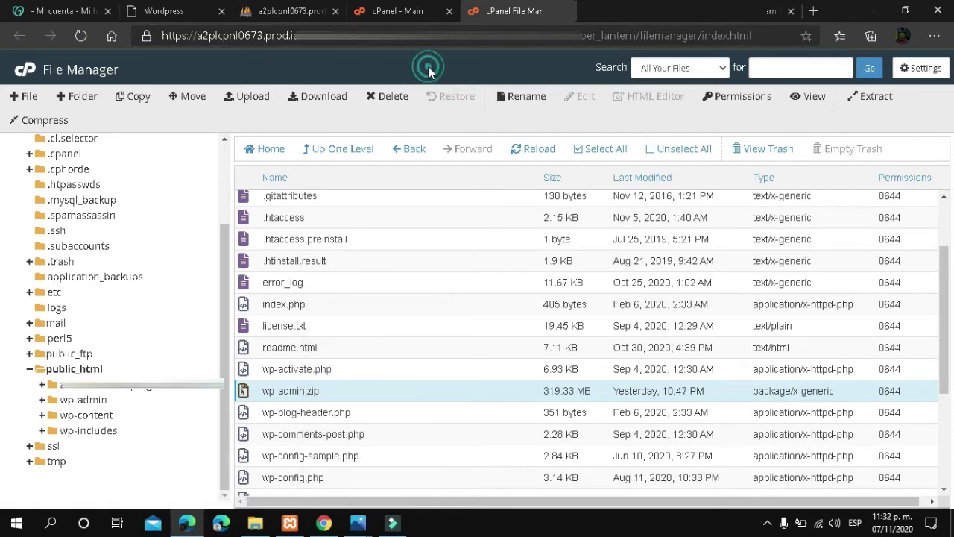
Check the downloaded wp-admin.zip archive and the SQL database file on the desktop
click(878, 10)
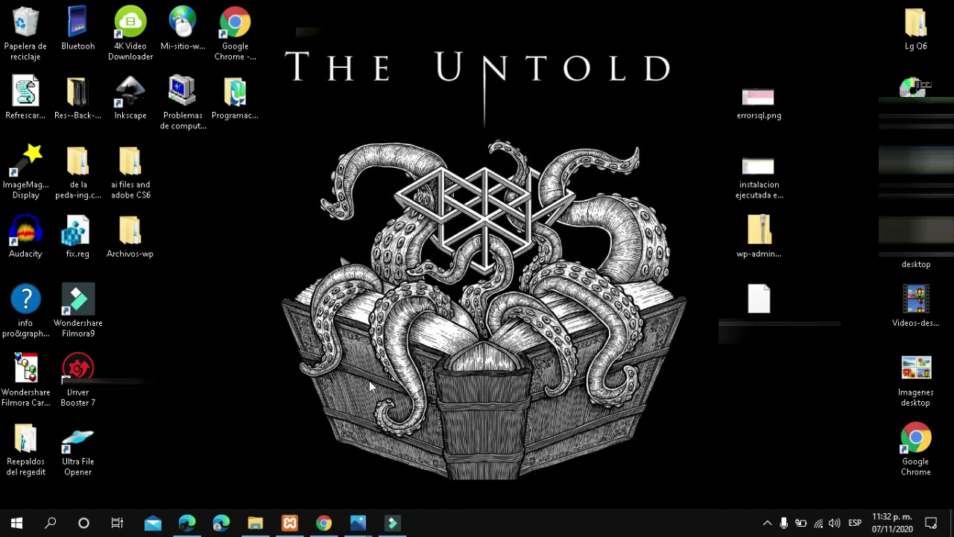
click(761, 246)
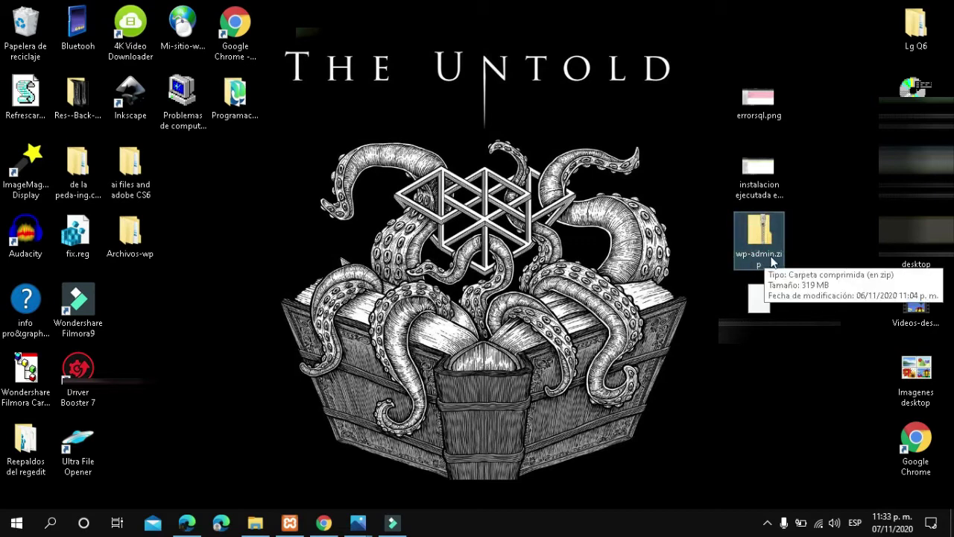
click(831, 211)
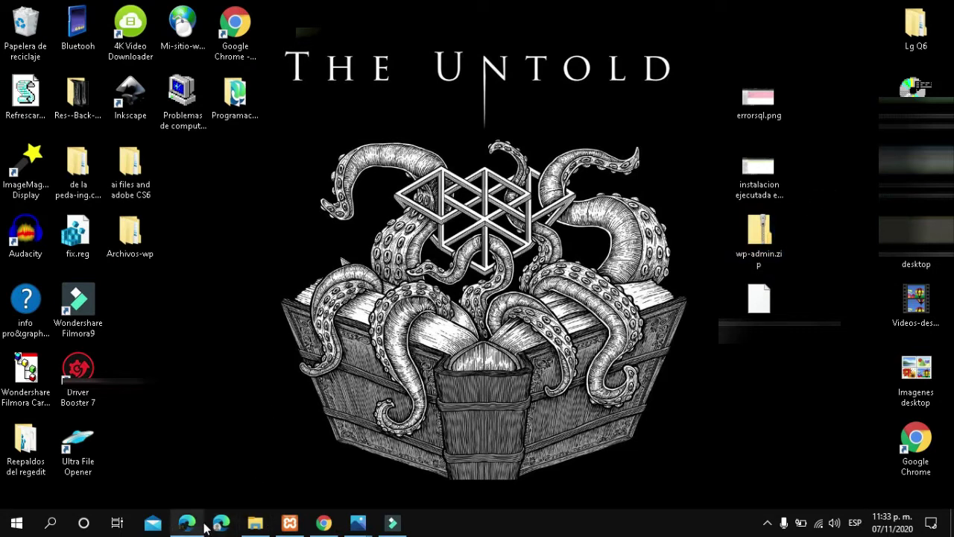
click(765, 316)
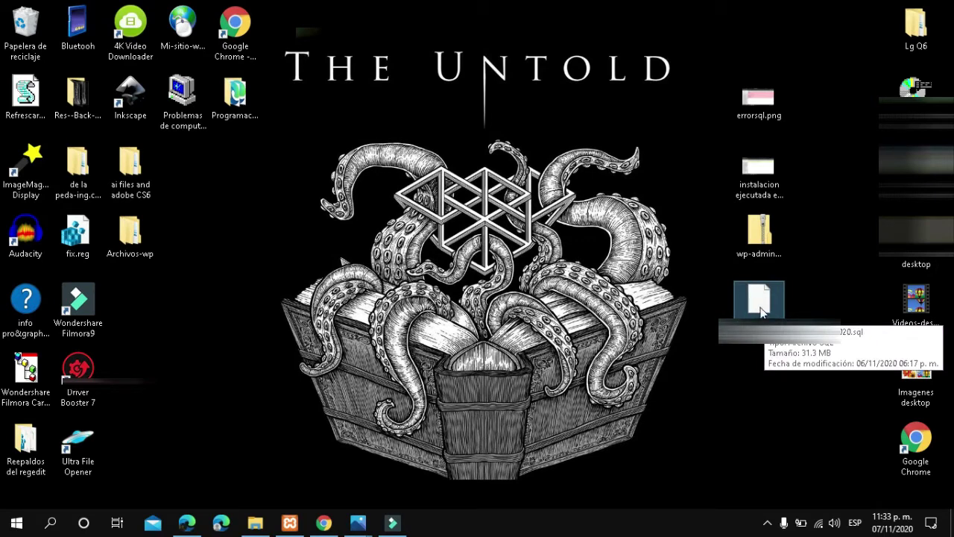
click(756, 240)
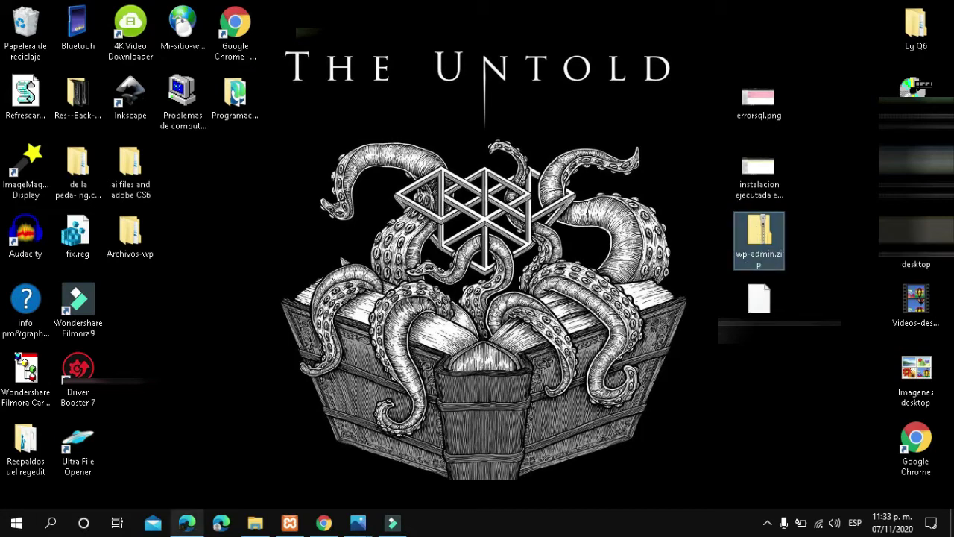
Return to the WordPress notes in Edge and read section 3 on creating a local database and importing the hosting database
mouse_move(186, 521)
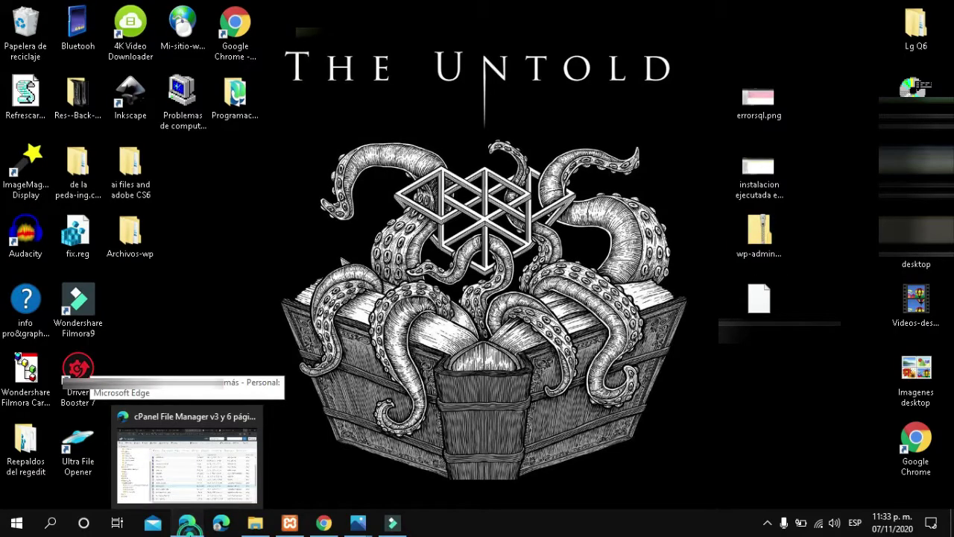
click(186, 455)
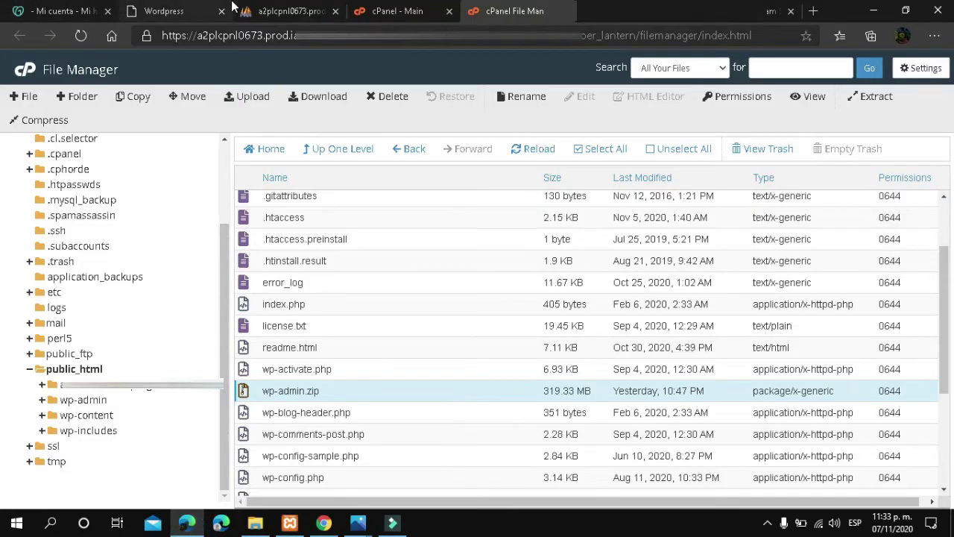
click(163, 6)
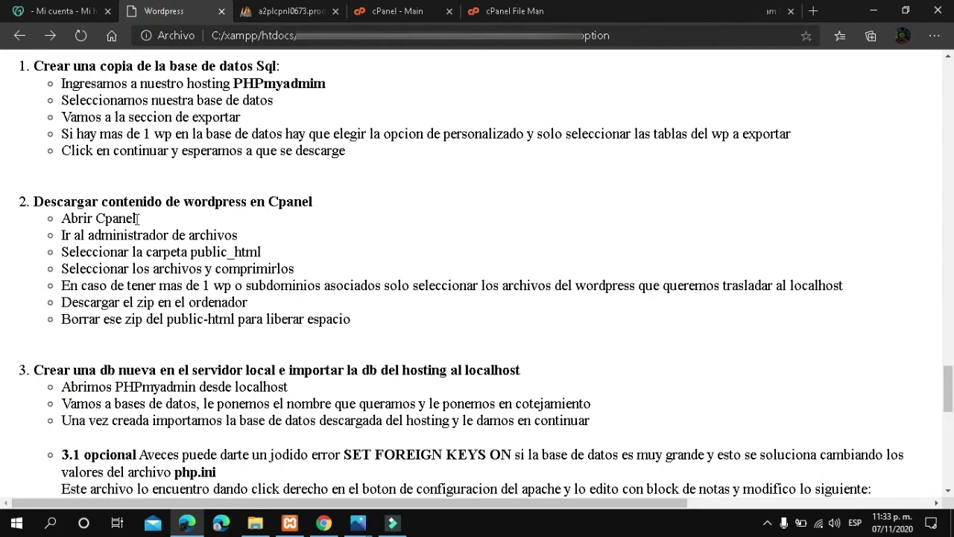
scroll(137, 218, down, 4)
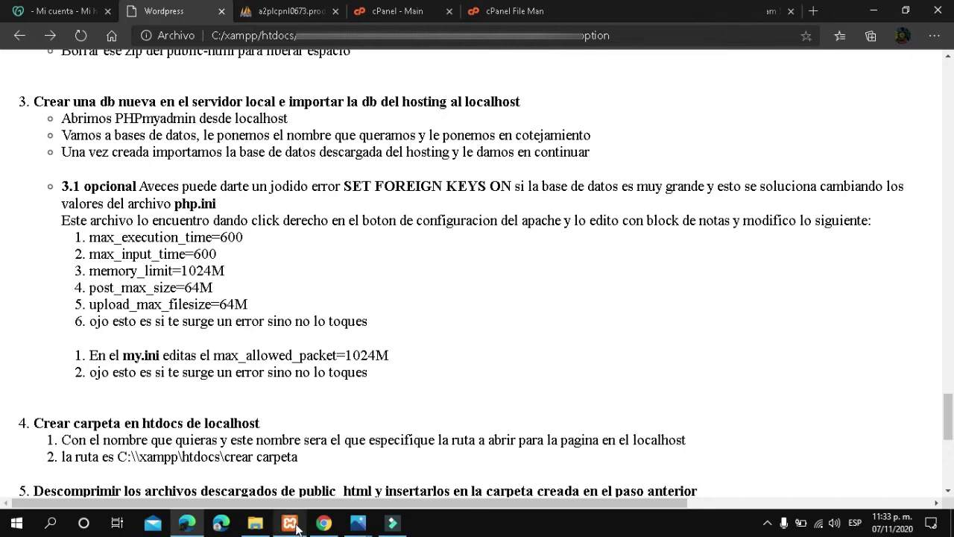
Switch to Chrome, load localhost in a new tab and open the local phpMyAdmin from the XAMPP dashboard
click(323, 523)
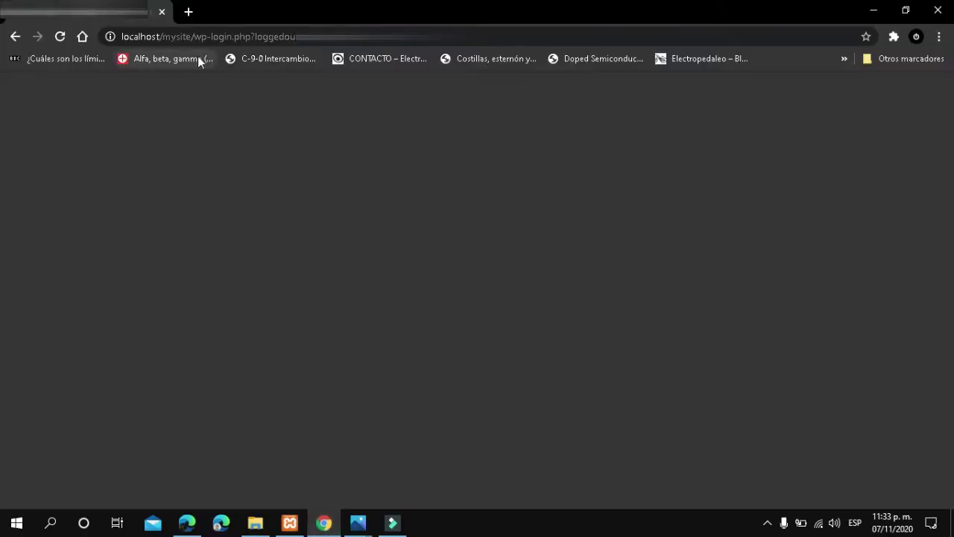
key(ctrl+t)
text(localhost)
key(Return)
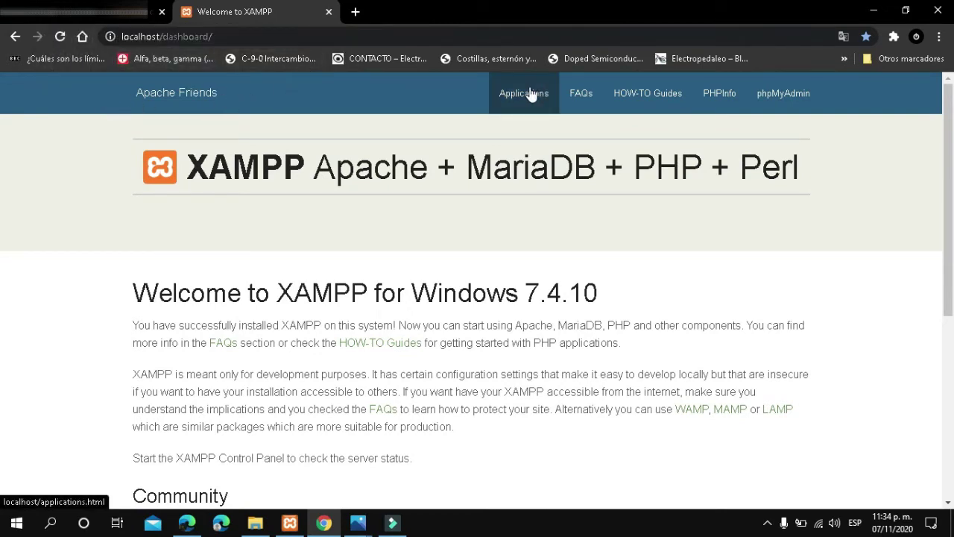
click(782, 104)
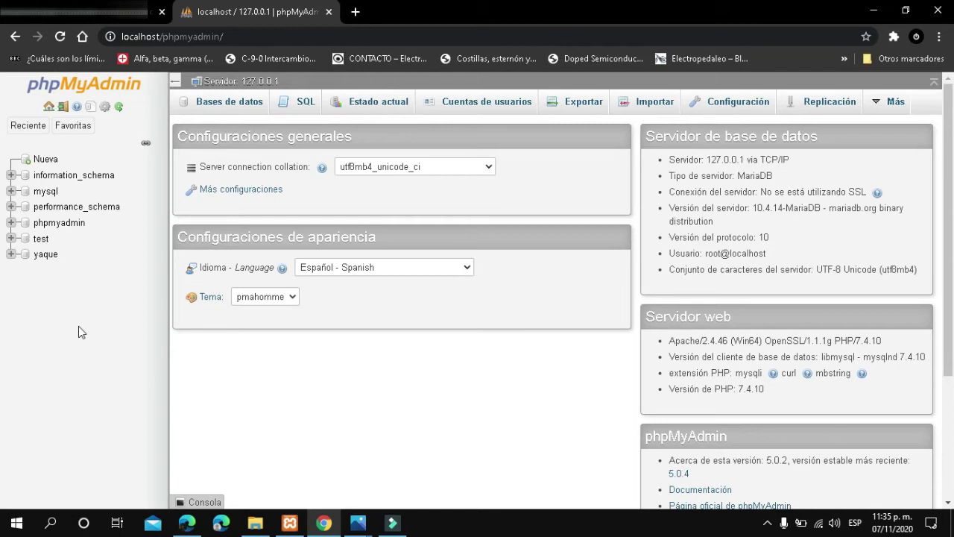
Create a database named gaga in the local phpMyAdmin with the collation left unspecified
click(225, 112)
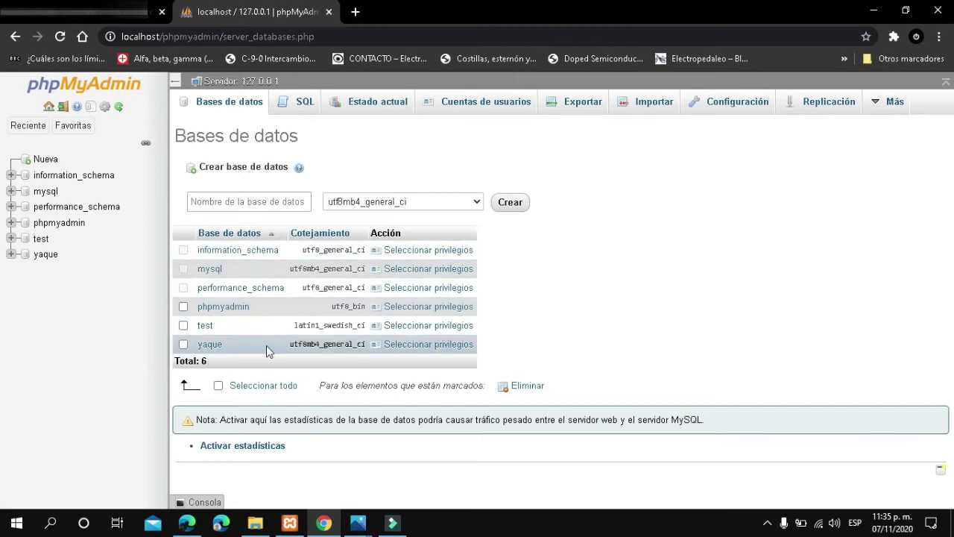
click(232, 202)
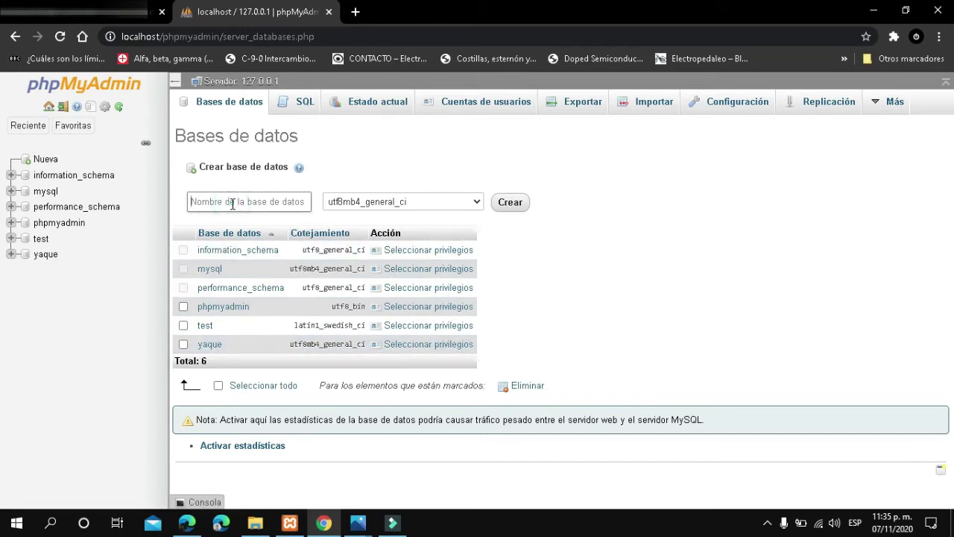
text(gaga)
click(477, 207)
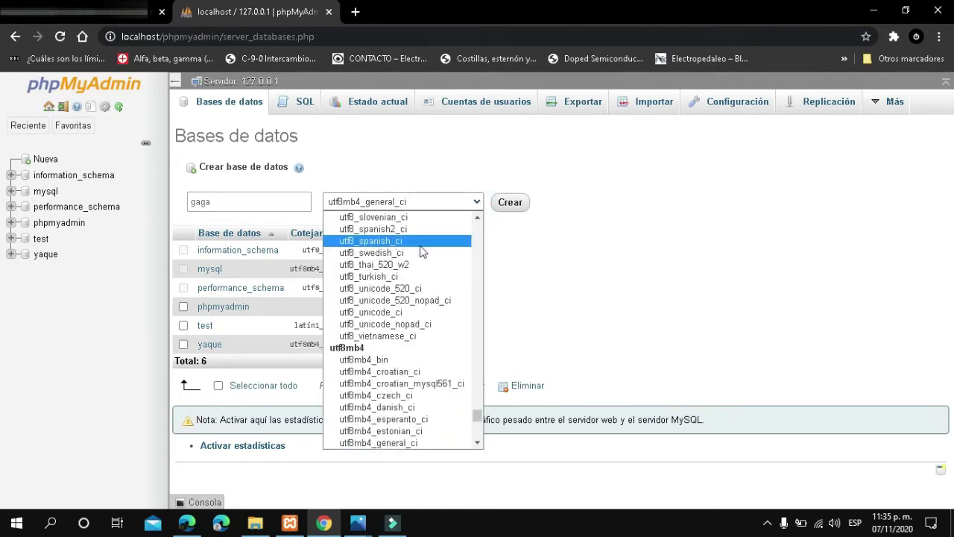
drag(481, 422, 482, 219)
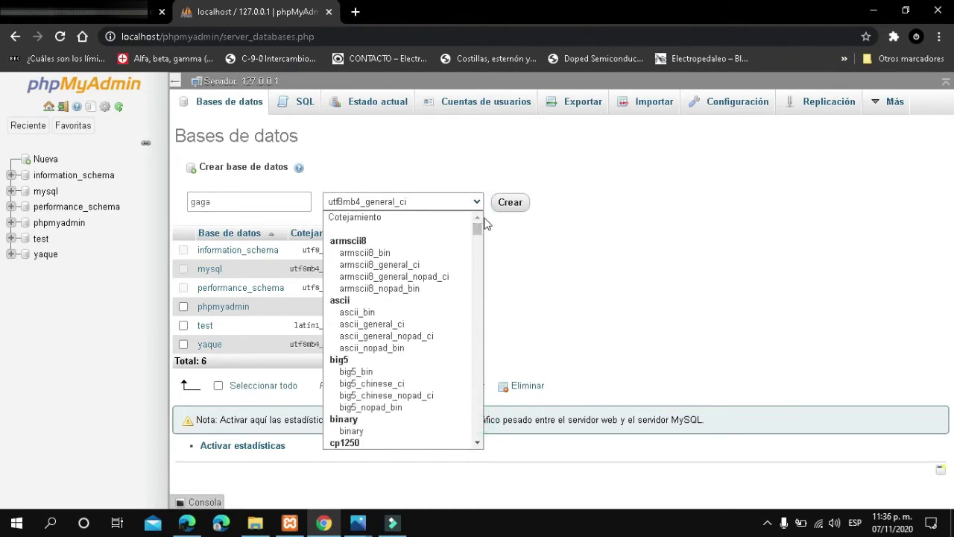
click(473, 215)
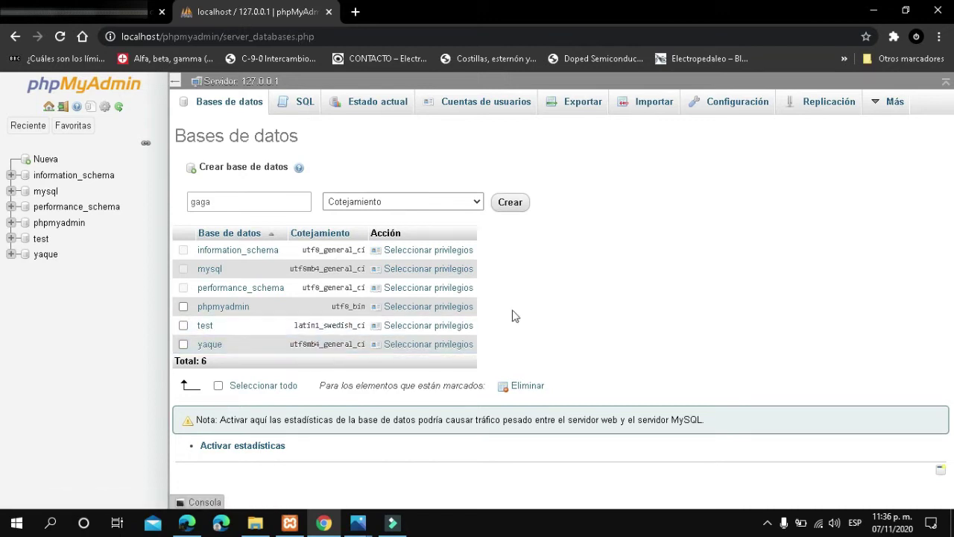
click(514, 203)
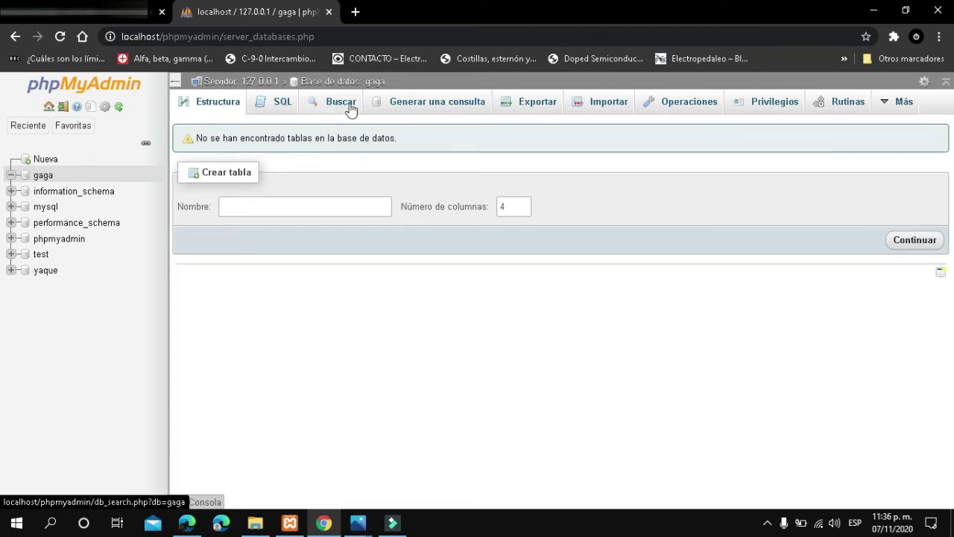
Open the import page of the gaga database and choose the SQL backup file ending in 2020.sql from the desktop
click(598, 114)
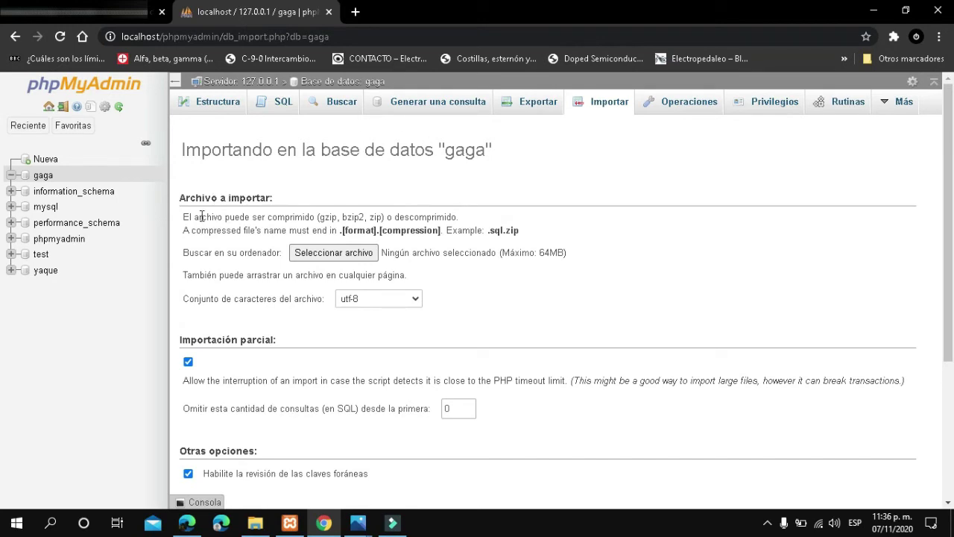
click(326, 256)
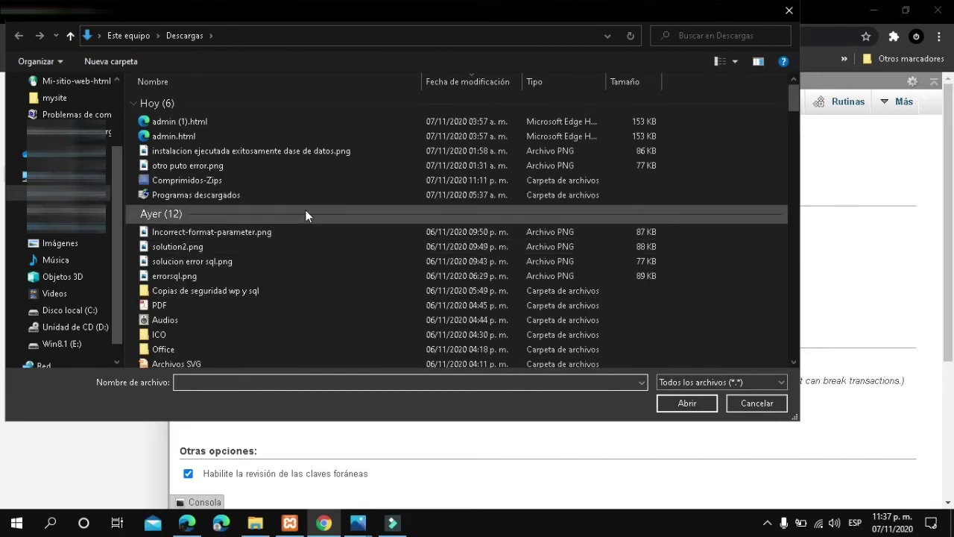
drag(116, 197, 116, 132)
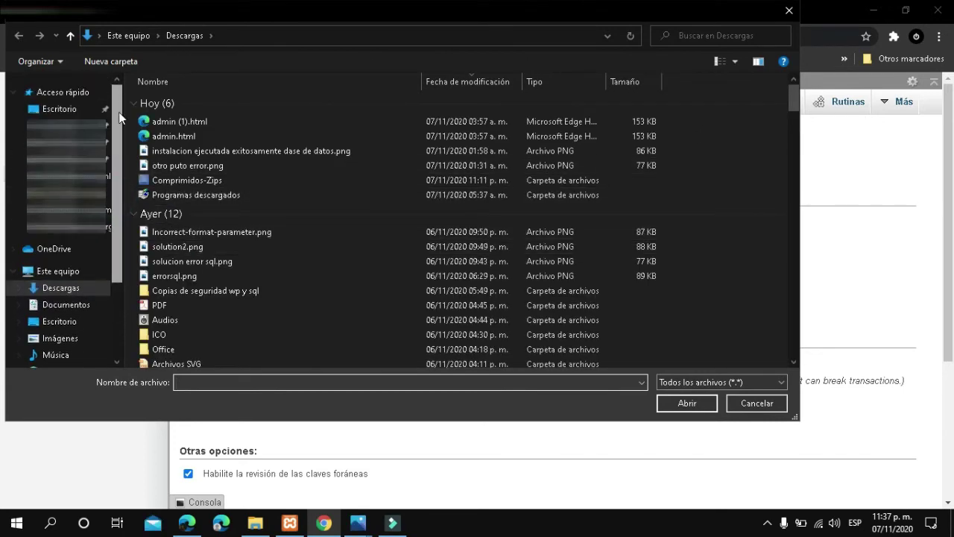
click(55, 107)
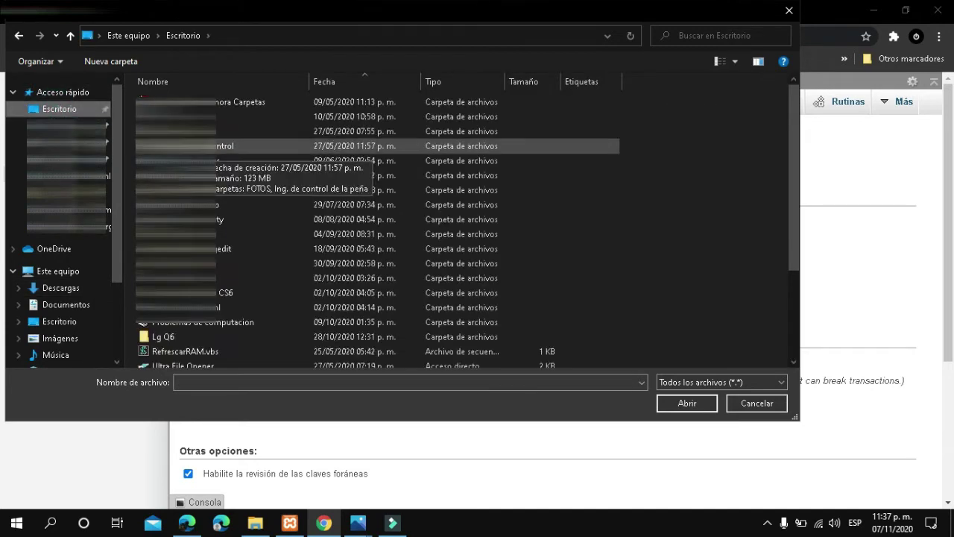
scroll(216, 224, down, 3)
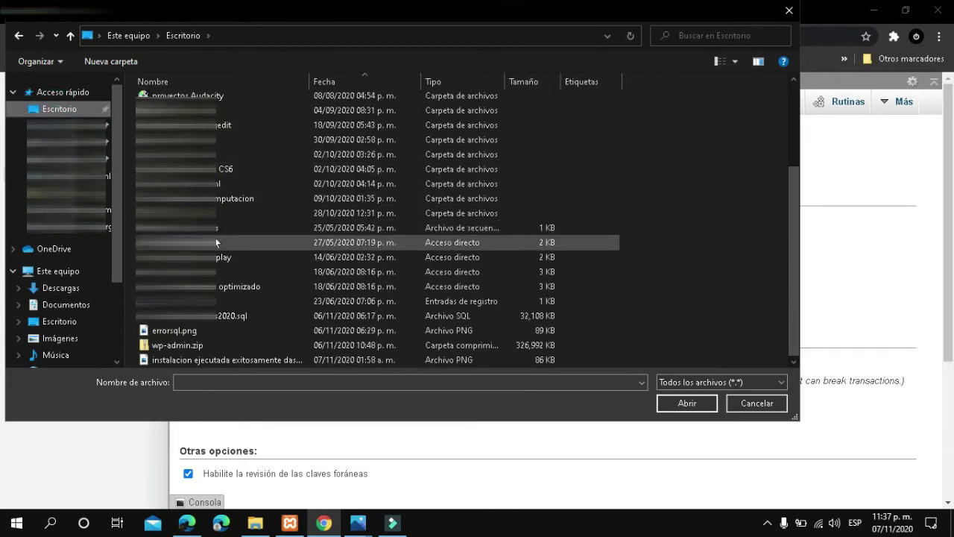
click(232, 316)
click(673, 402)
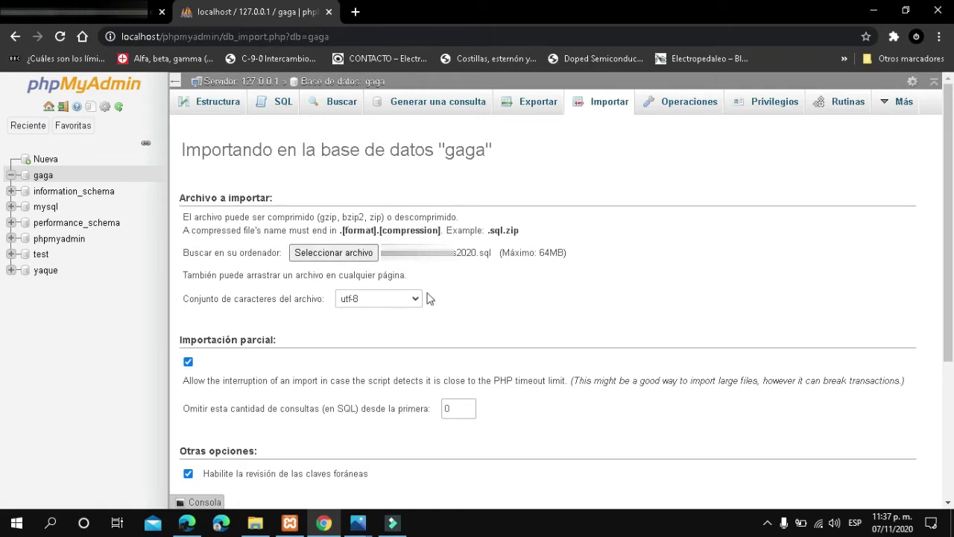
Review the import settings of the gaga database and reload the page to clear the chosen backup file
scroll(313, 306, down, 3)
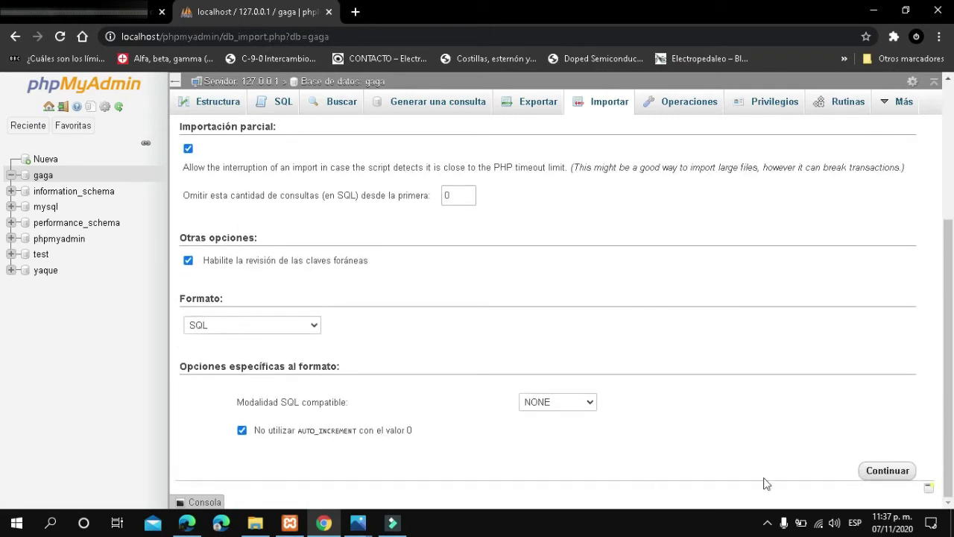
click(862, 431)
scroll(469, 355, up, 3)
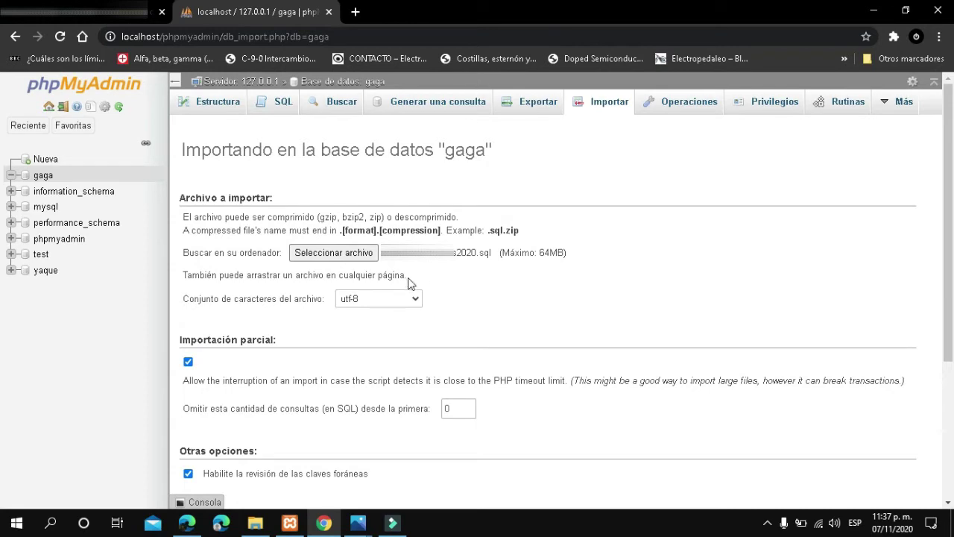
click(62, 36)
scroll(408, 215, down, 1)
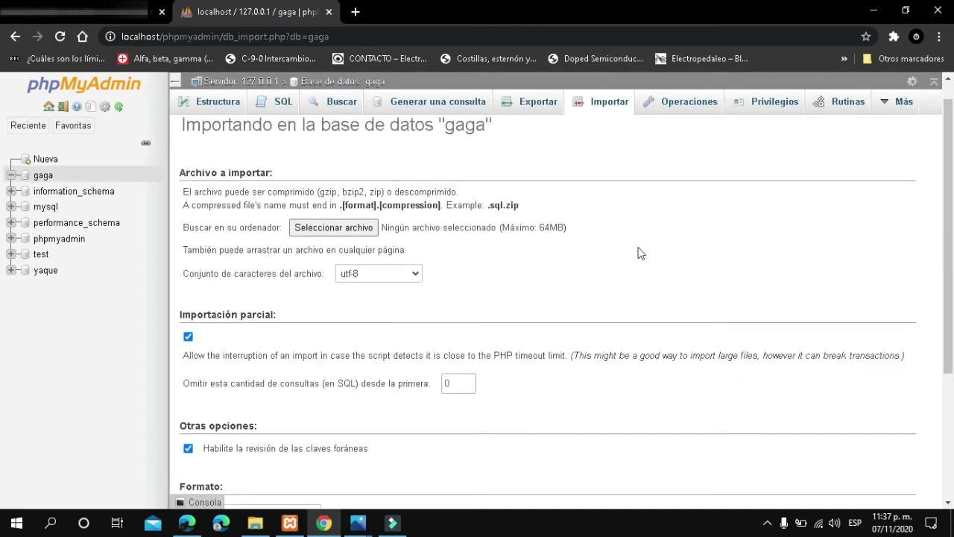
scroll(437, 202, down, 3)
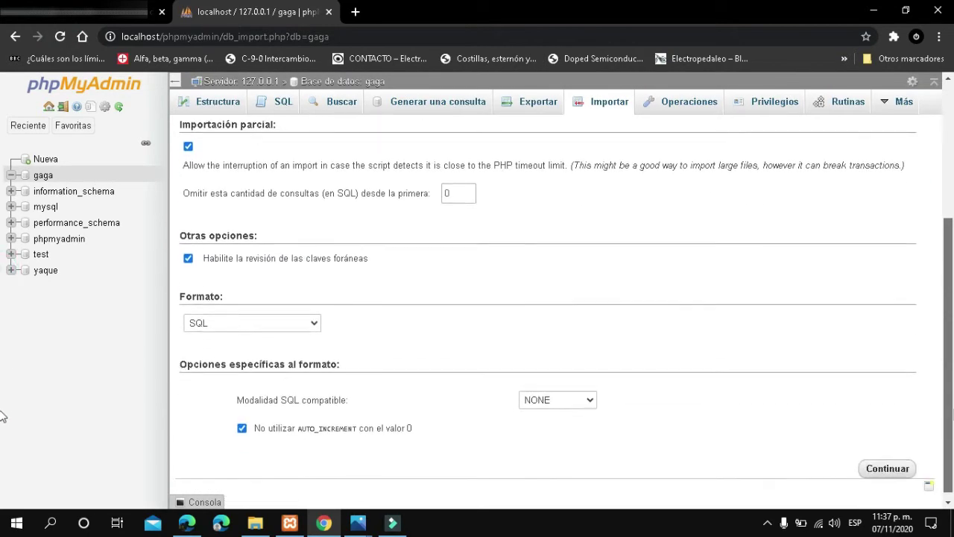
scroll(952, 412, up, 3)
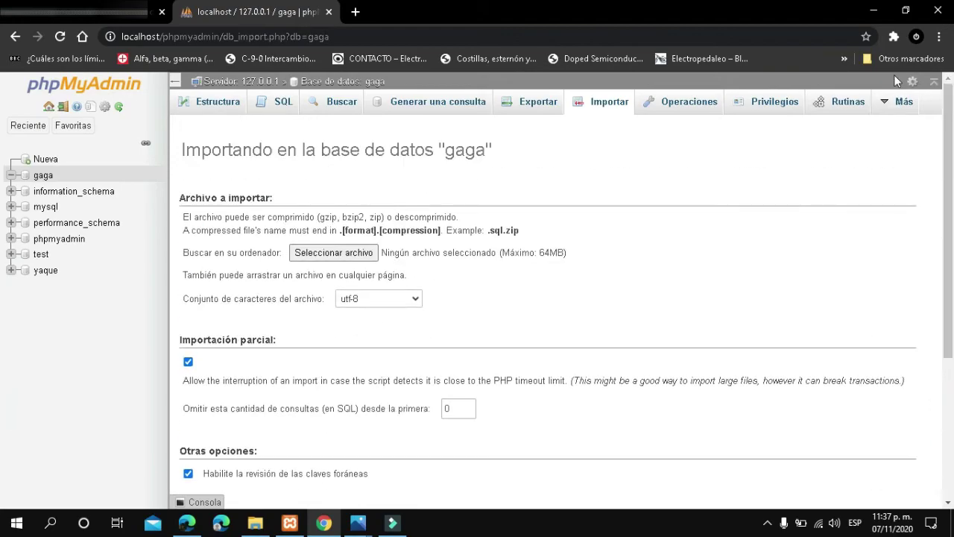
Return to the WordPress notes in Edge and read section 4 on creating a folder inside htdocs
click(873, 10)
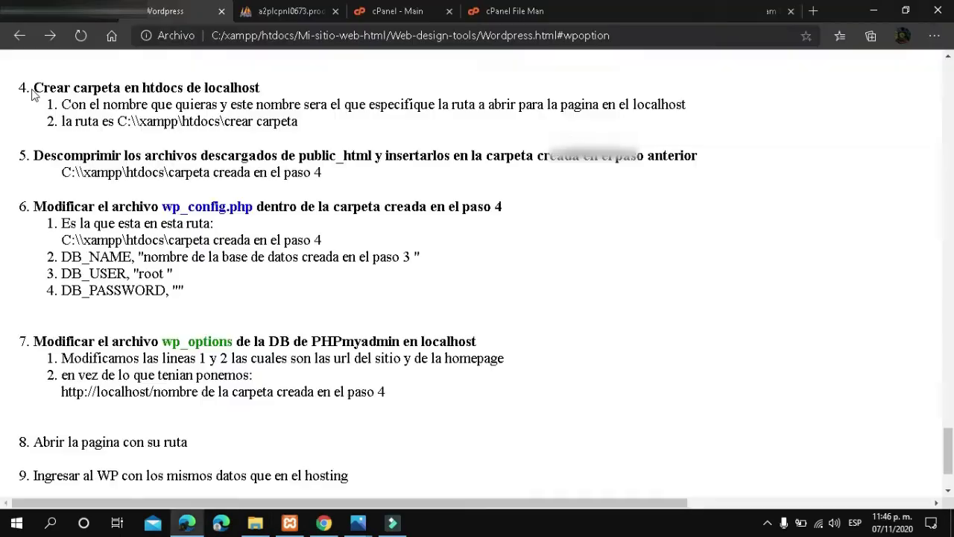
drag(33, 87, 277, 87)
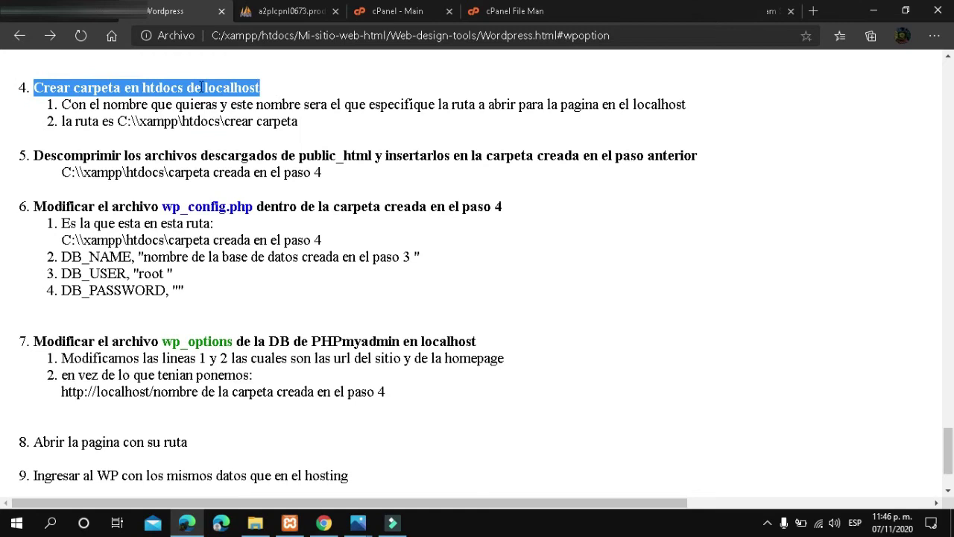
click(279, 90)
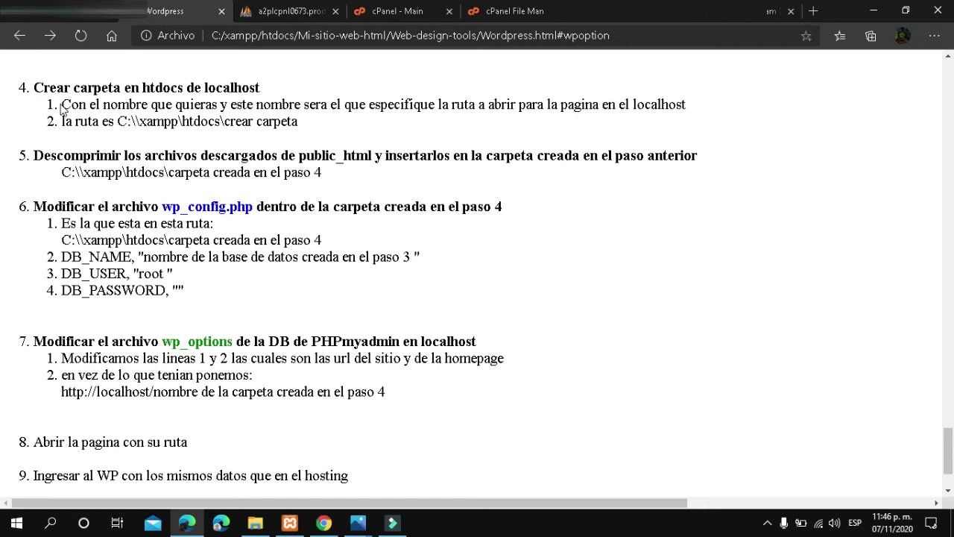
drag(62, 121, 313, 145)
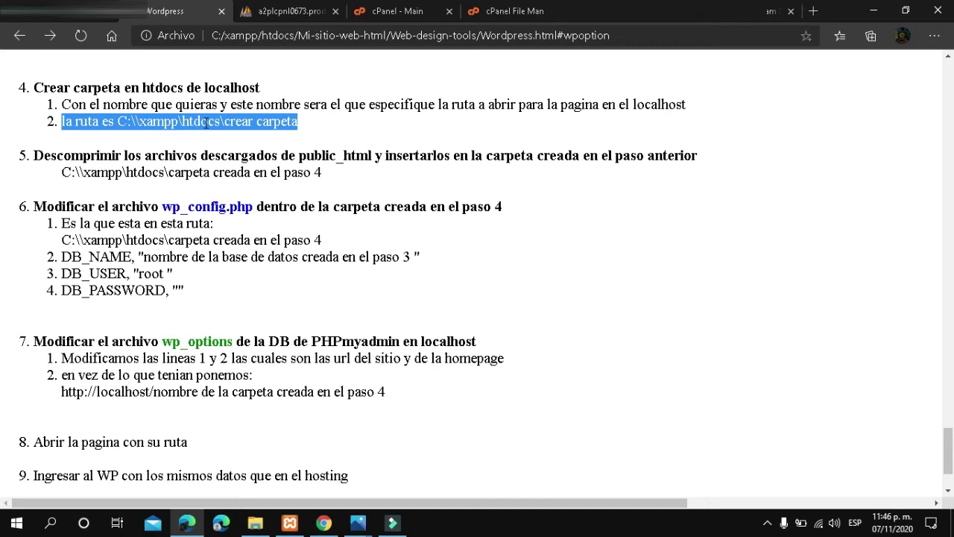
click(258, 123)
drag(231, 123, 307, 125)
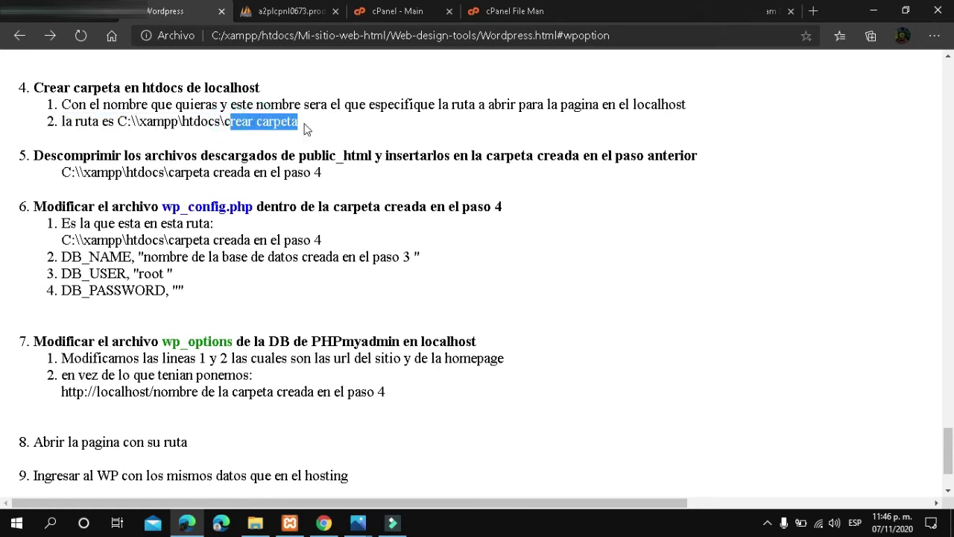
click(277, 172)
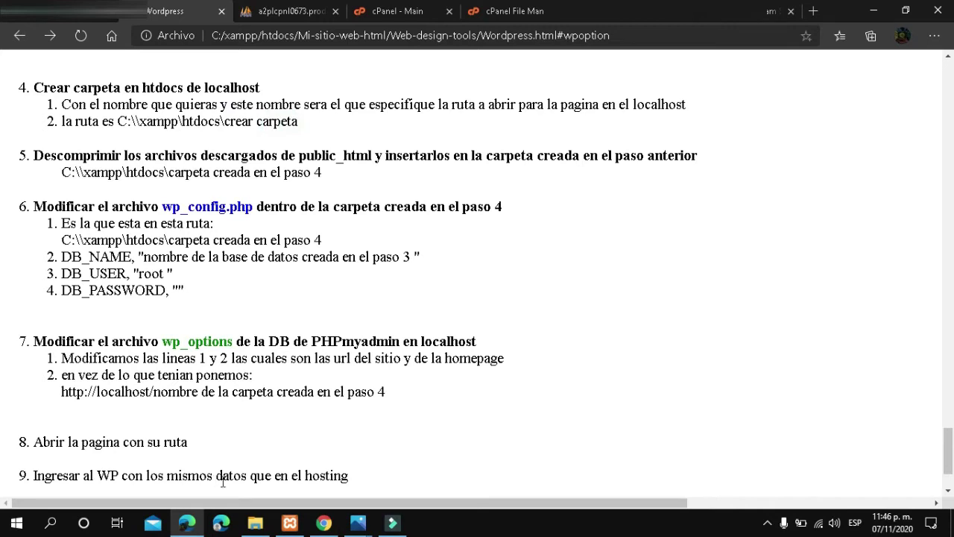
Switch to File Explorer and go to the C:\xampp\htdocs folder
key(super+e)
click(787, 36)
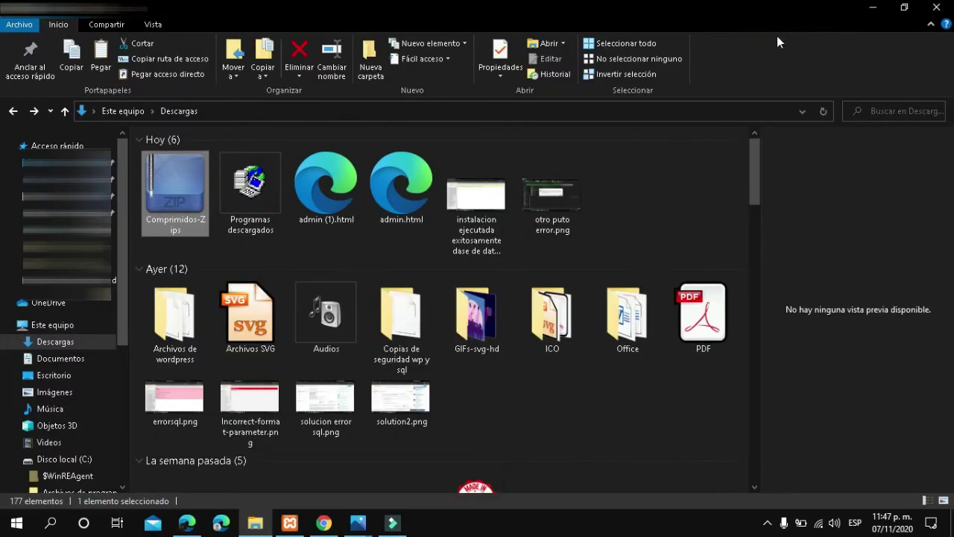
drag(122, 222, 119, 292)
click(65, 220)
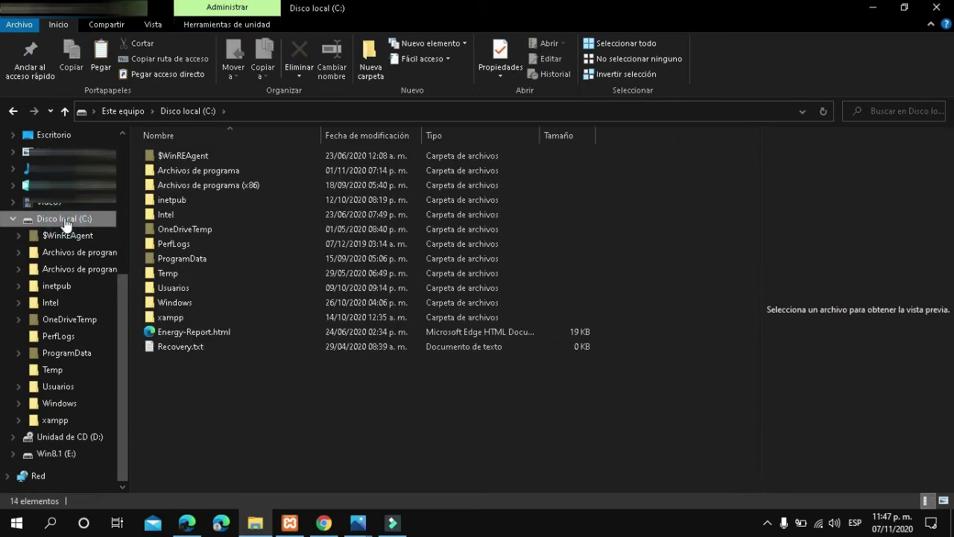
click(178, 319)
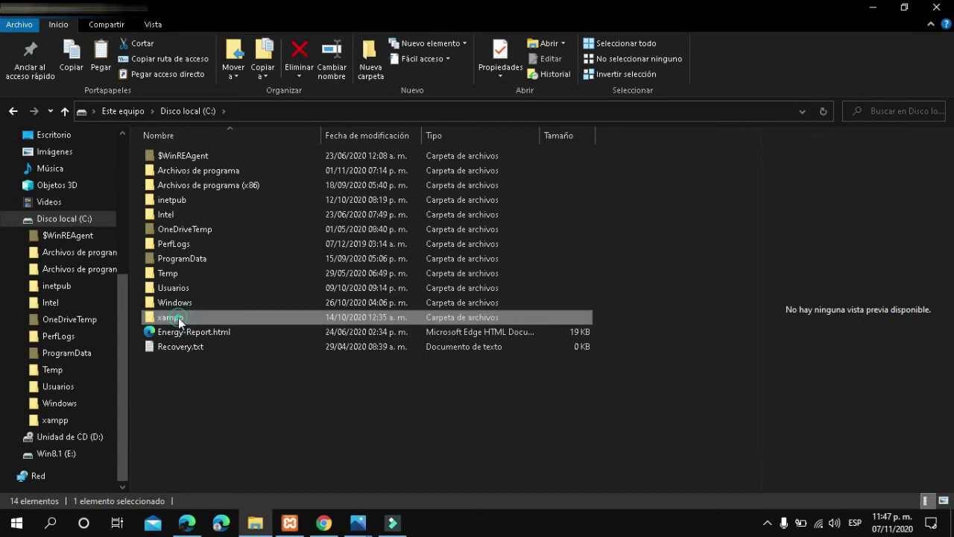
double_click(178, 317)
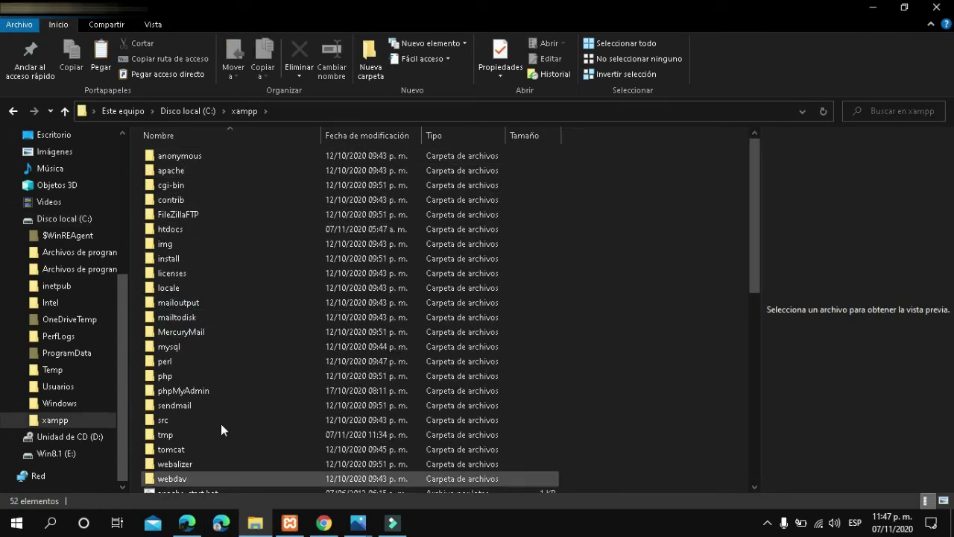
double_click(164, 228)
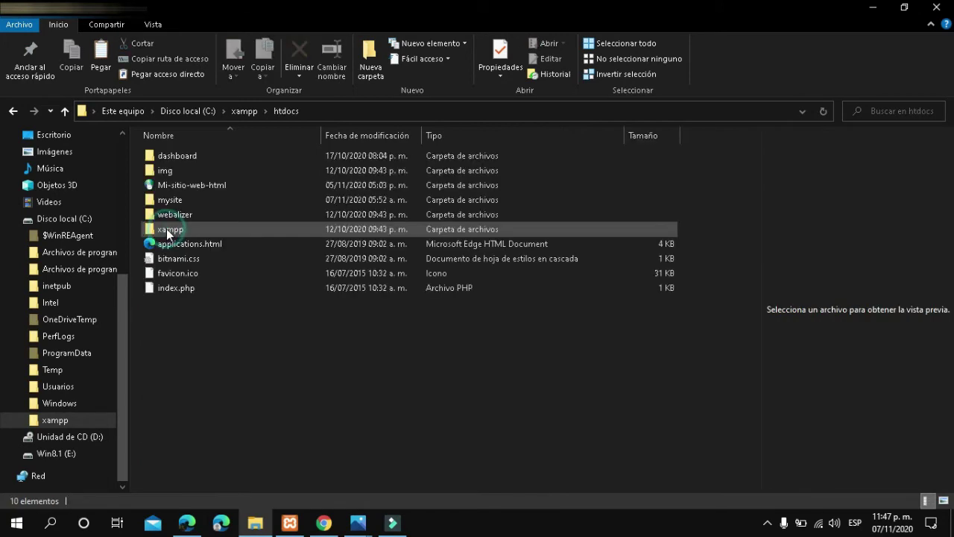
Create a folder named "nombre que sea" in htdocs and open it
right_click(207, 350)
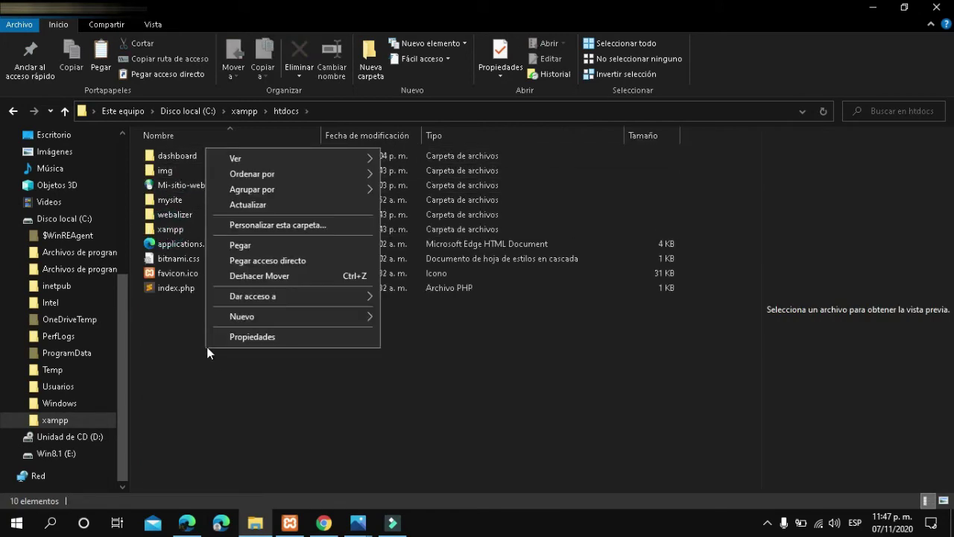
mouse_move(274, 317)
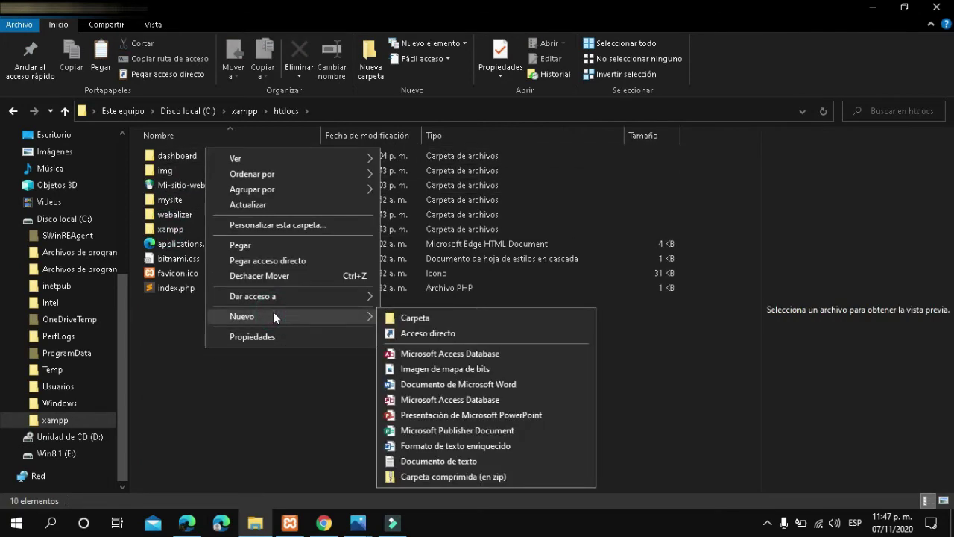
click(404, 317)
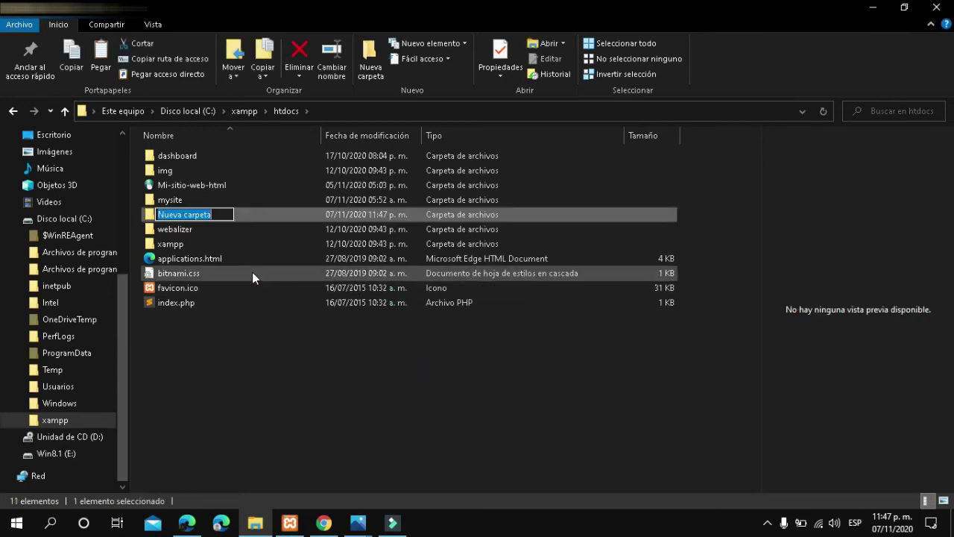
key(BackSpace)
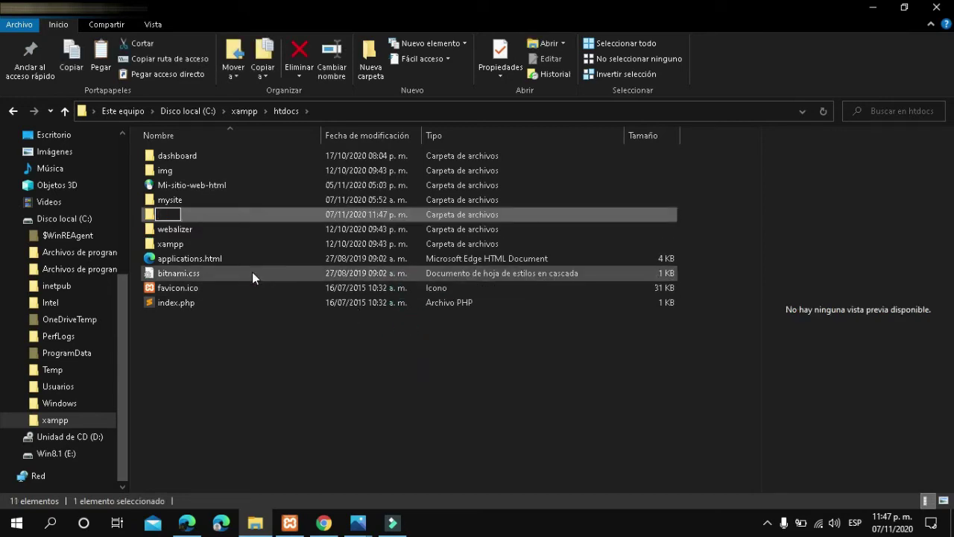
text(nombre que sea)
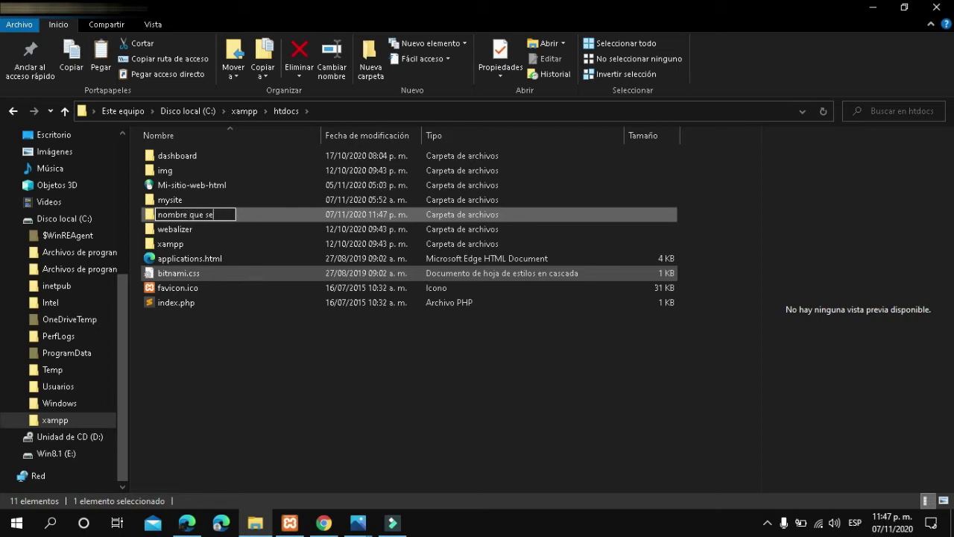
click(234, 422)
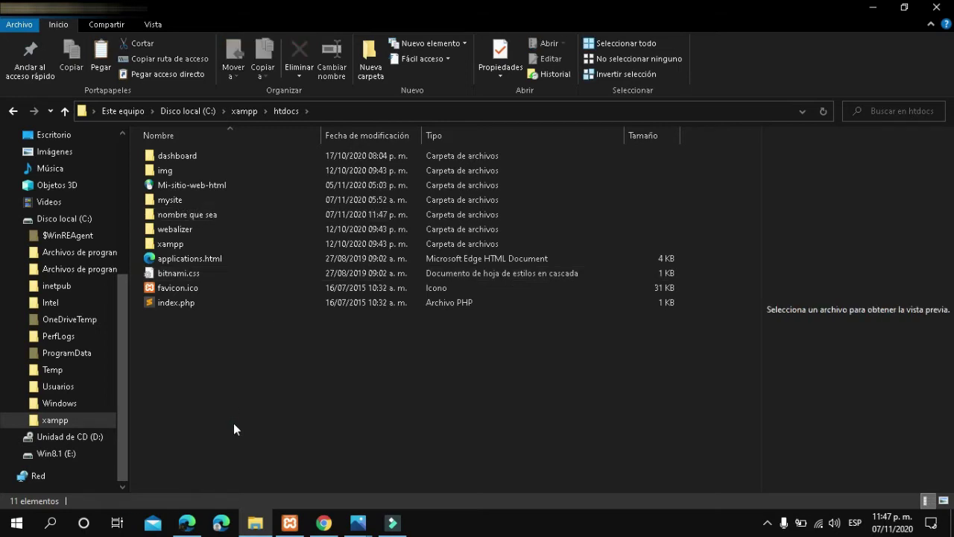
double_click(187, 216)
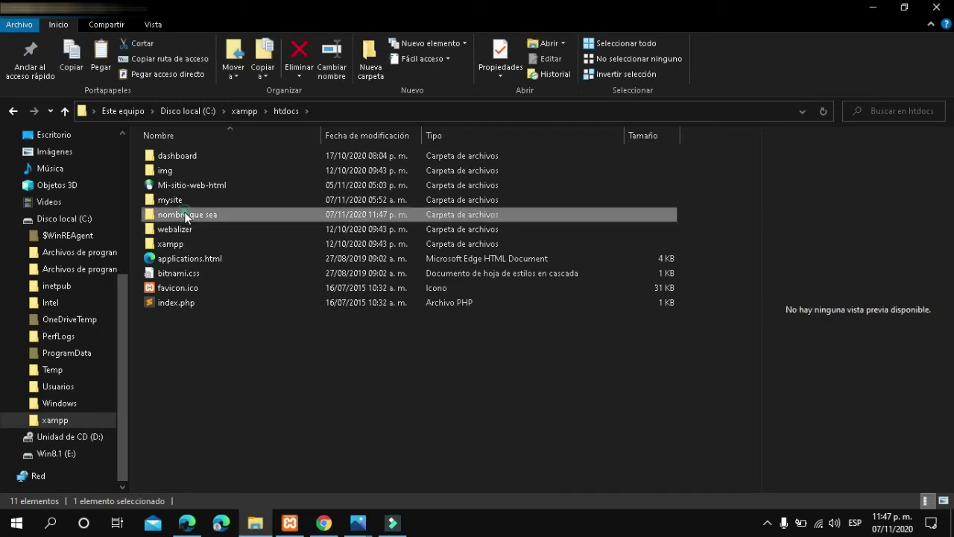
Return to the htdocs folder and delete the "nombre que sea" folder
click(14, 113)
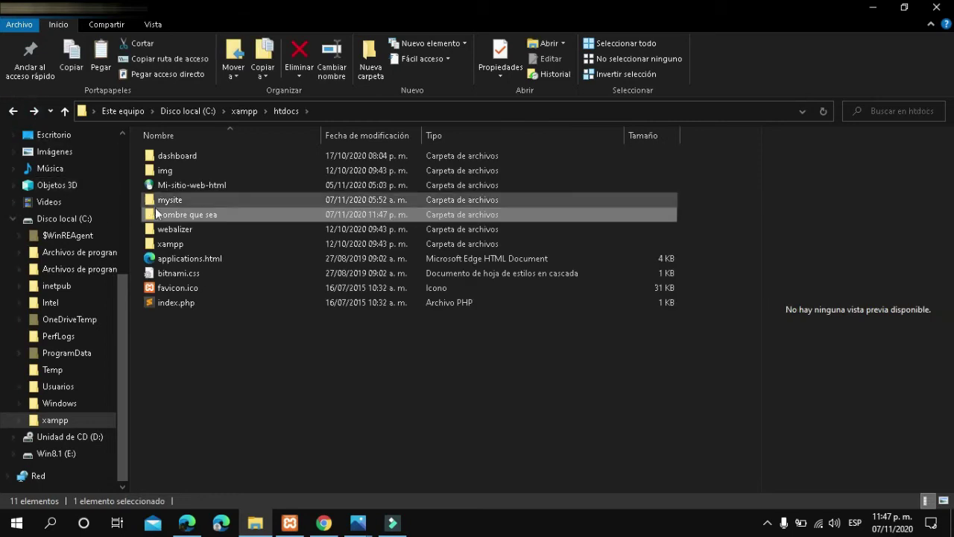
click(169, 215)
right_click(168, 215)
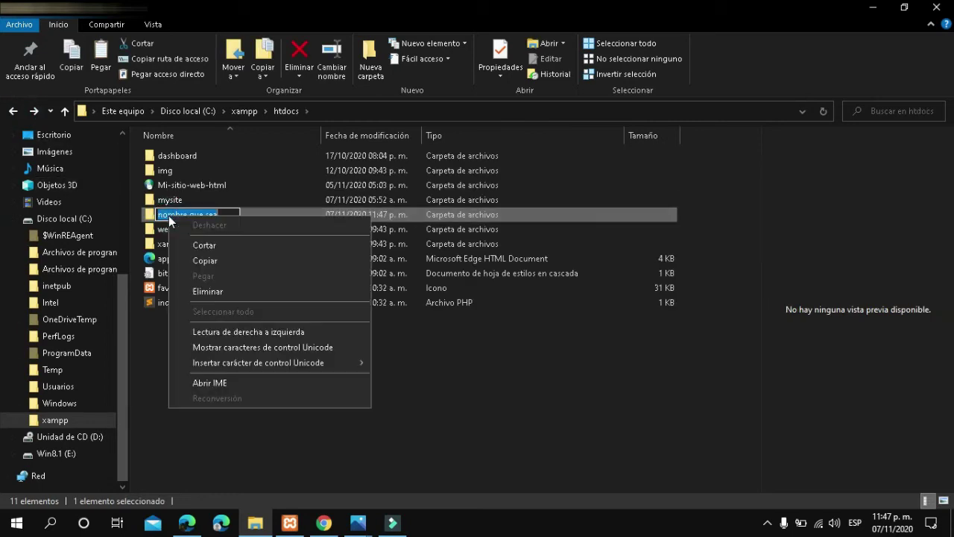
click(440, 485)
click(234, 215)
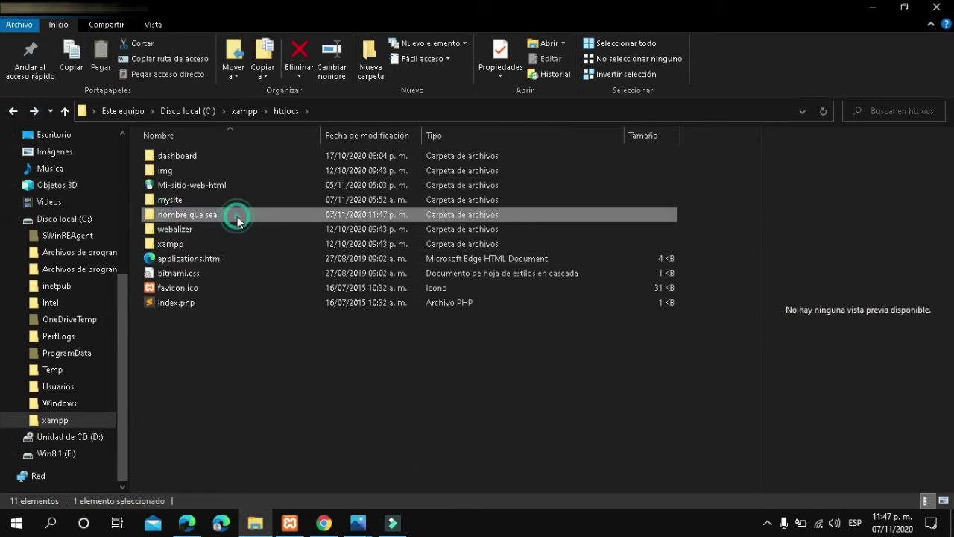
right_click(236, 215)
click(319, 461)
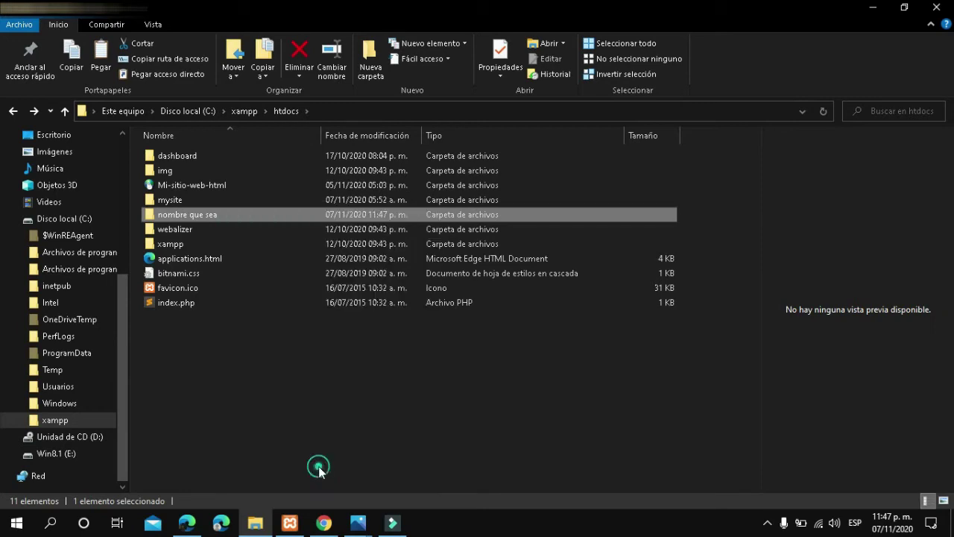
Look inside the mysite folder in htdocs and go back to the htdocs listing
click(167, 201)
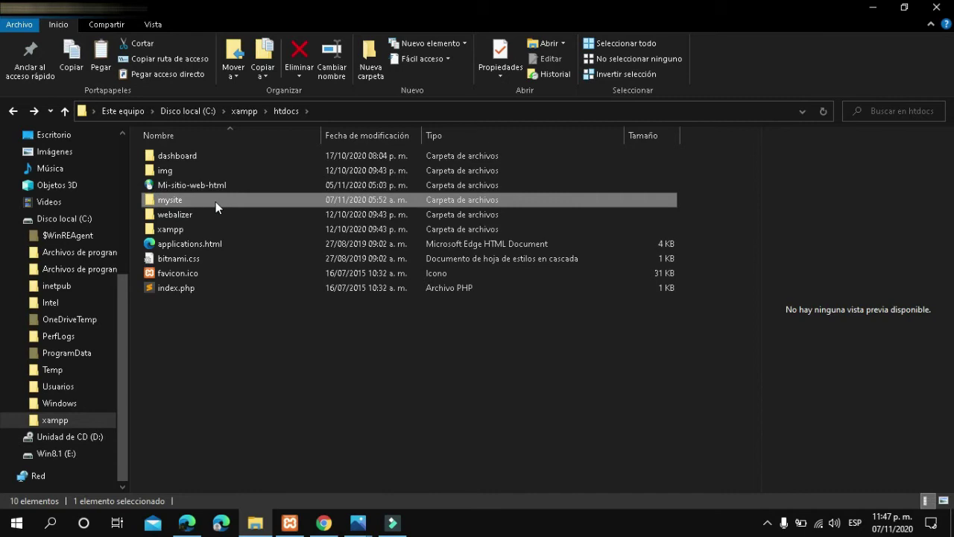
click(171, 201)
double_click(172, 201)
click(15, 111)
Go to the desktop, start extracting wp-admin.zip with 7-Zip into a desktop folder named wp-admin, and cancel the extraction
click(870, 11)
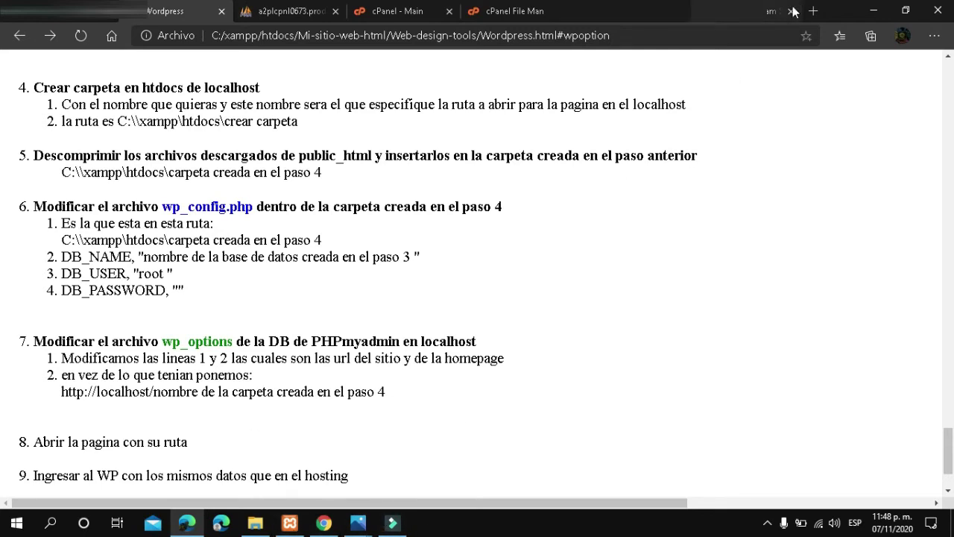
click(873, 15)
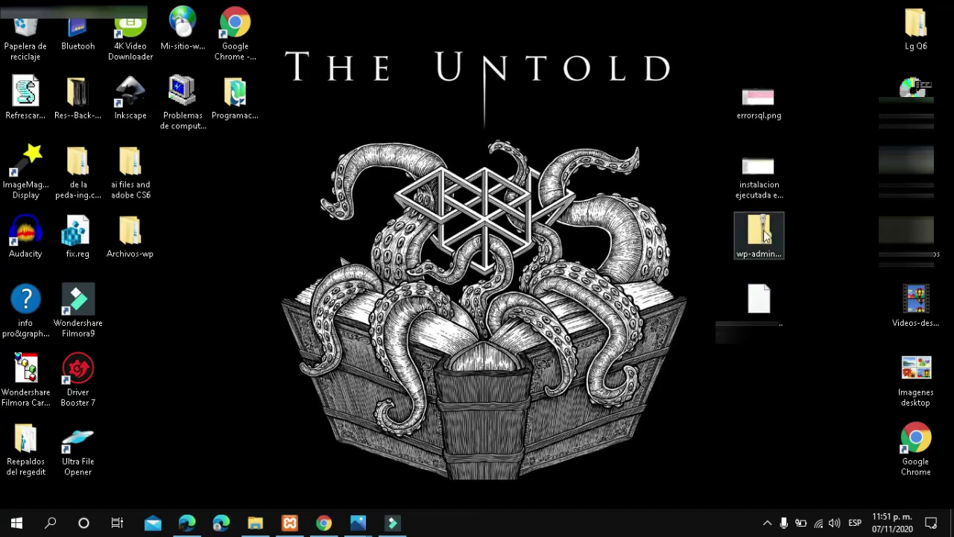
click(760, 235)
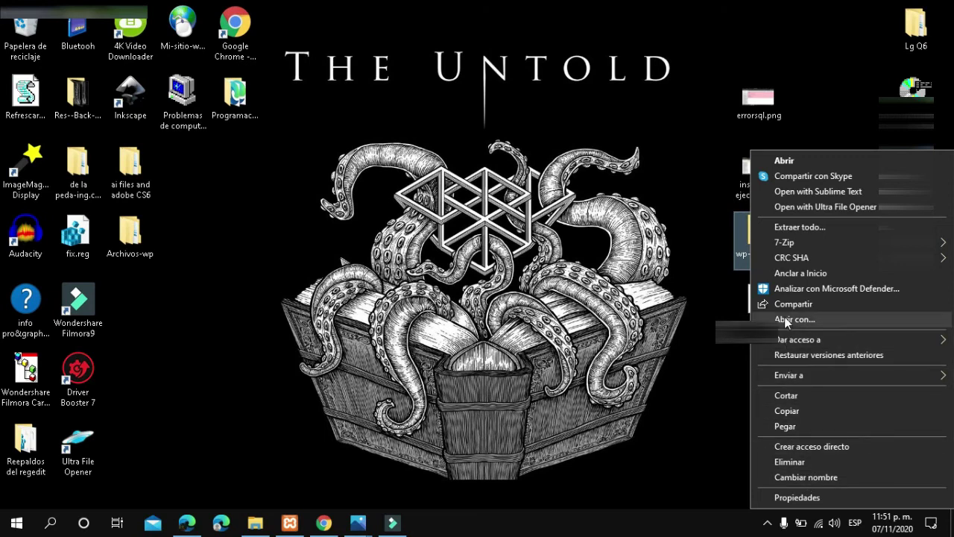
mouse_move(807, 245)
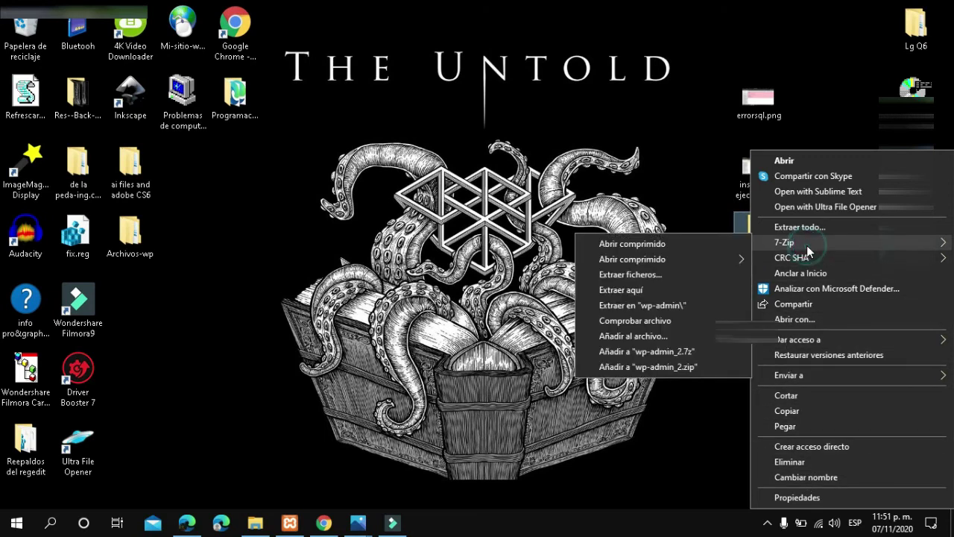
click(645, 274)
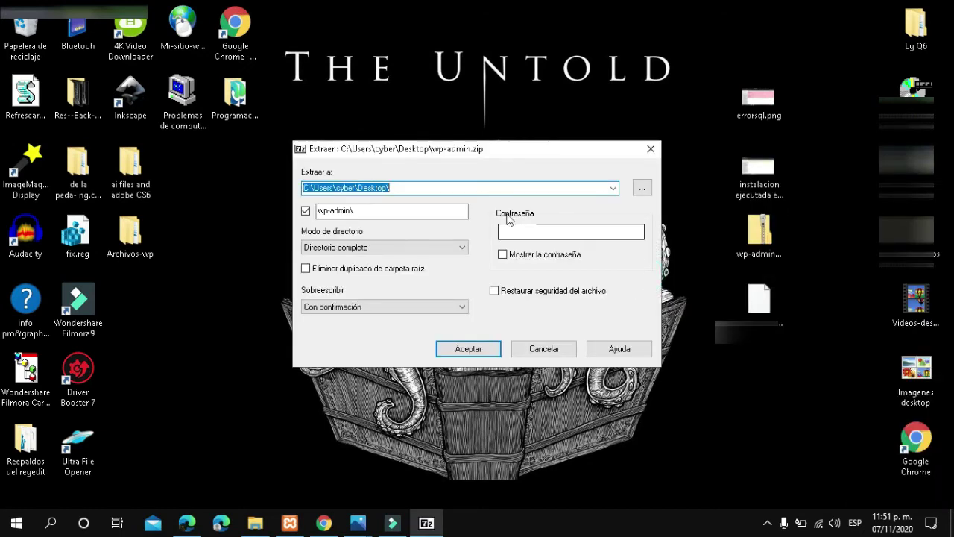
click(468, 349)
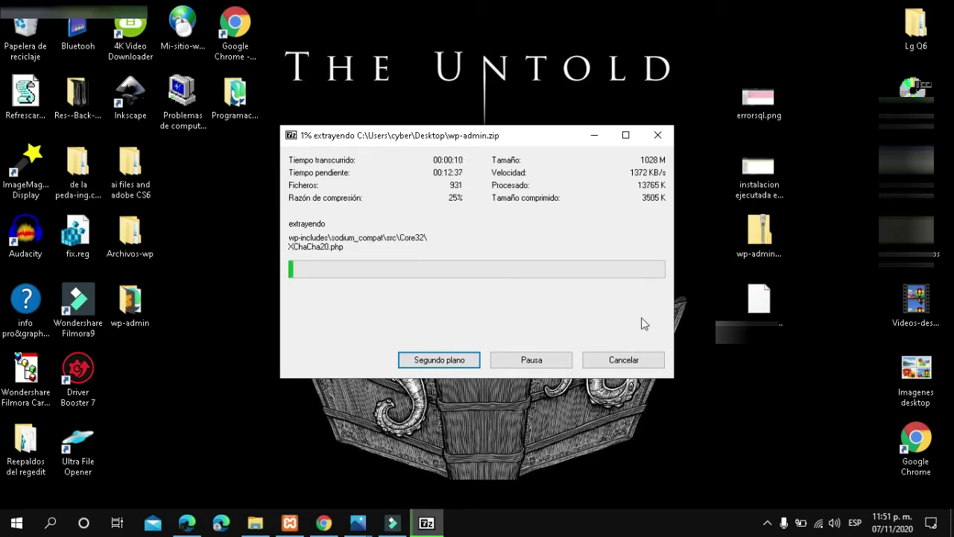
click(617, 365)
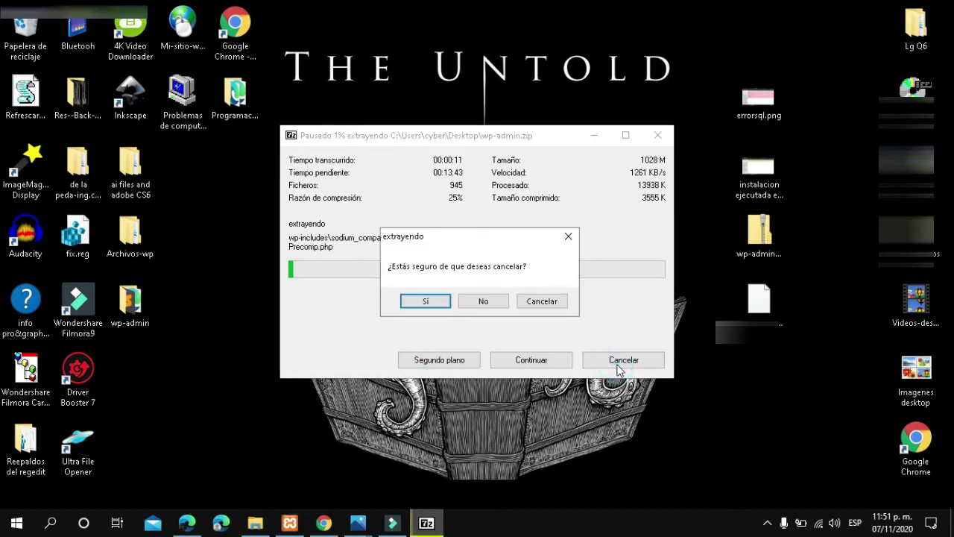
click(426, 301)
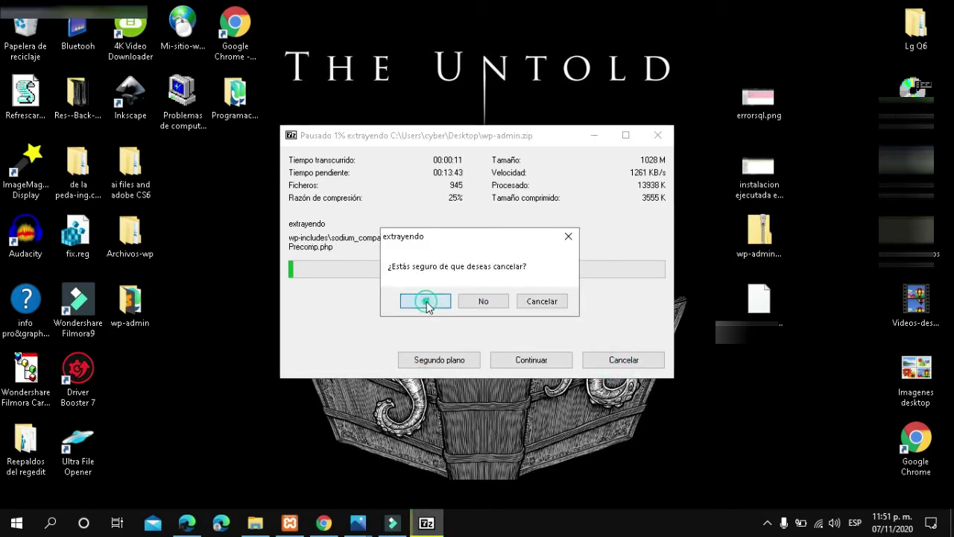
Move the extracted wp-admin folder to a free desktop area, inspect and select all of its contents, and close its window
drag(133, 303, 702, 424)
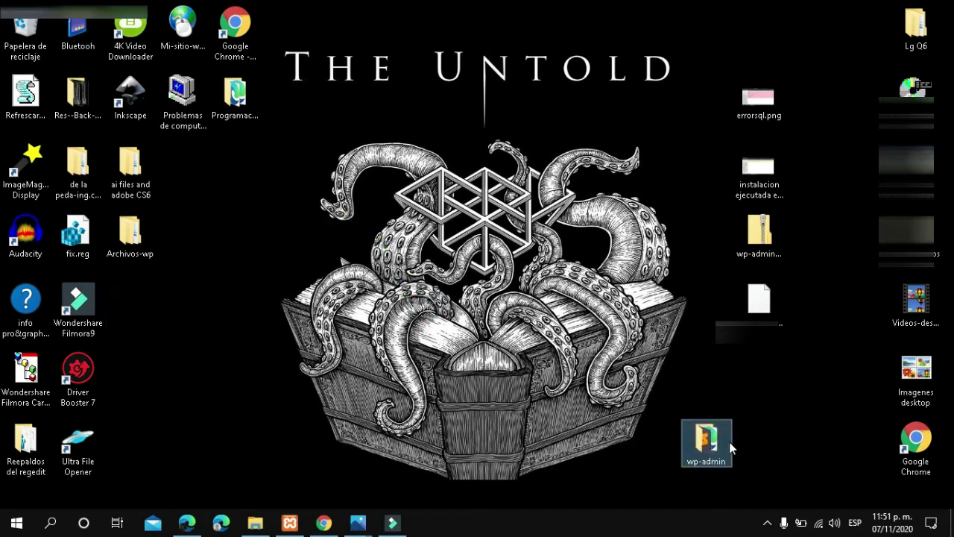
double_click(714, 448)
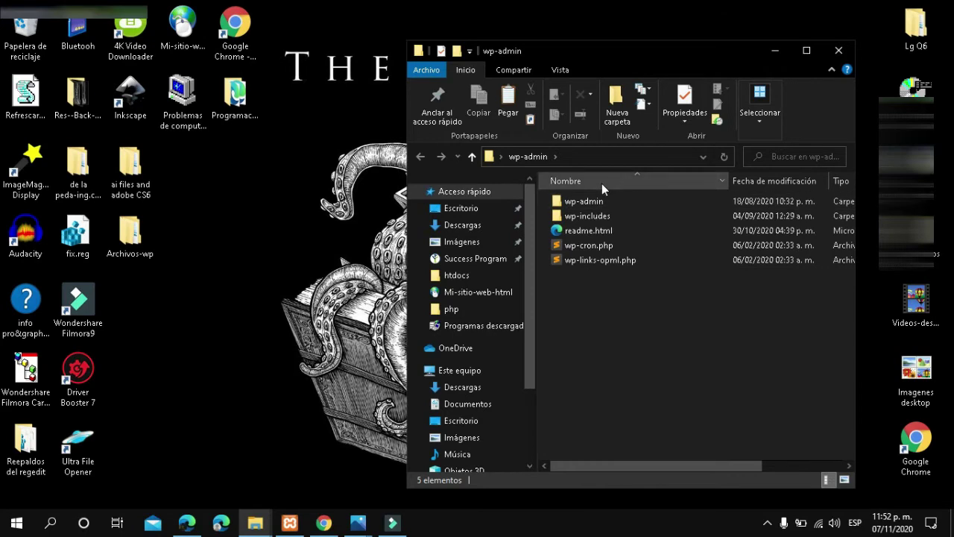
scroll(593, 377, right, 3)
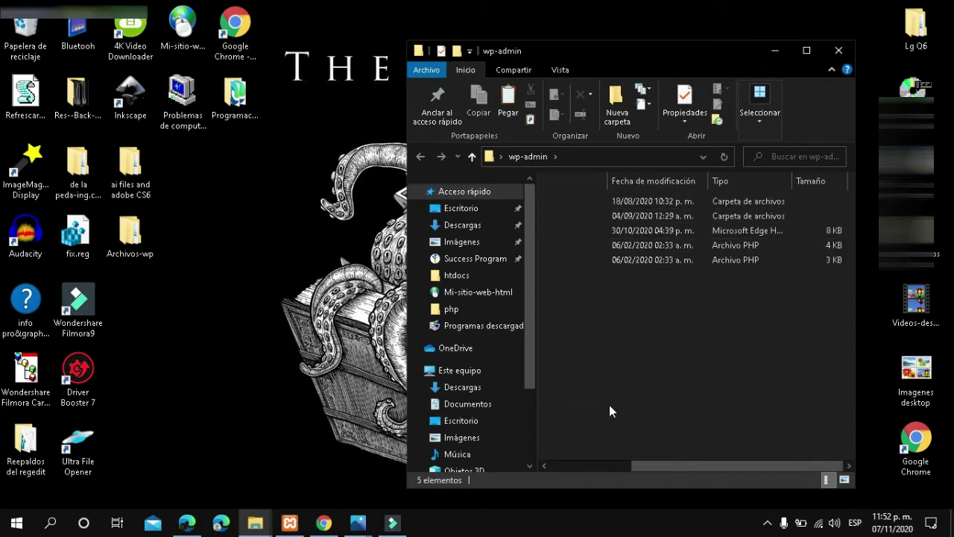
scroll(687, 378, left, 3)
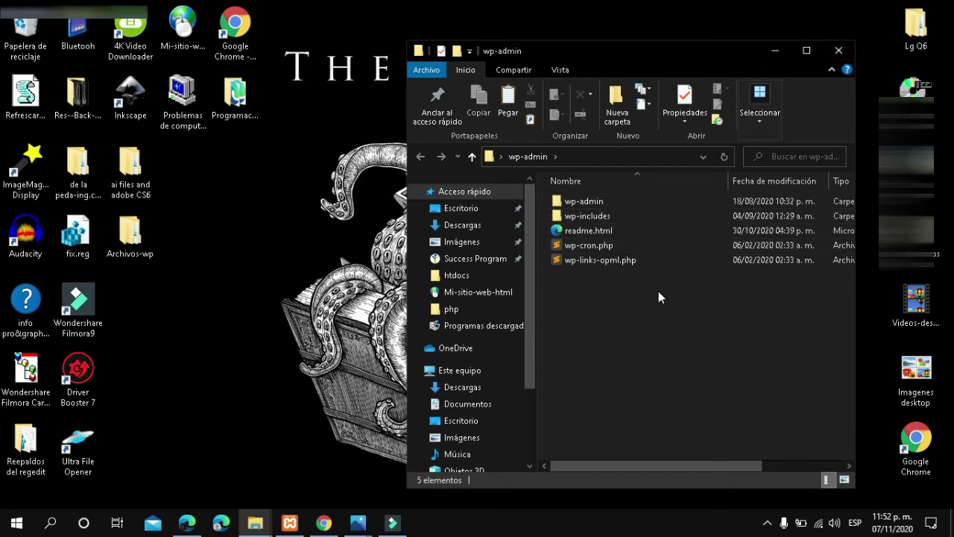
drag(660, 316, 574, 206)
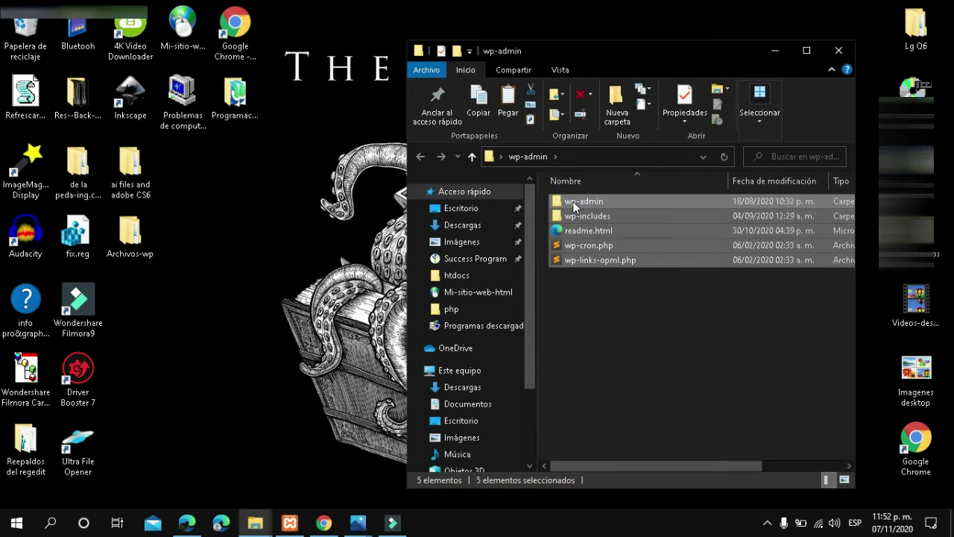
right_click(574, 207)
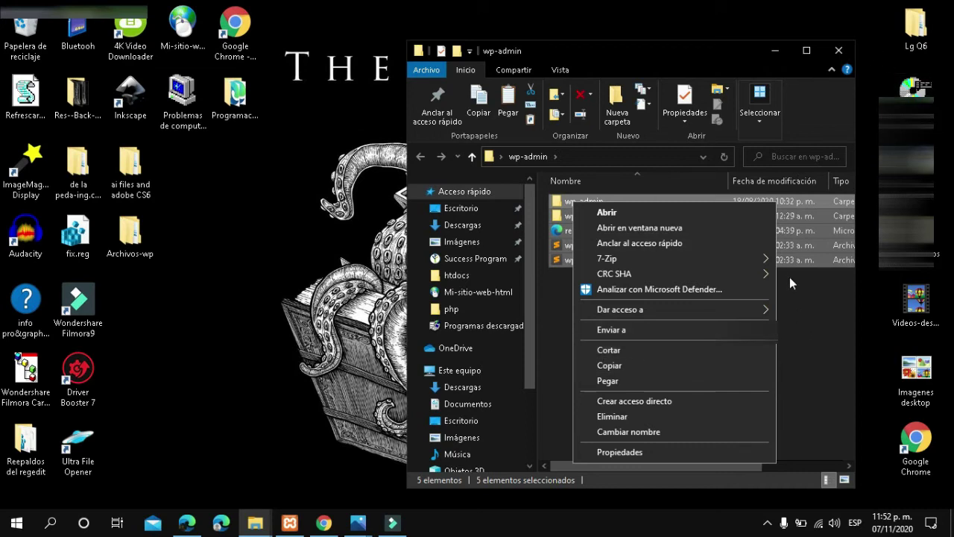
click(807, 296)
click(839, 50)
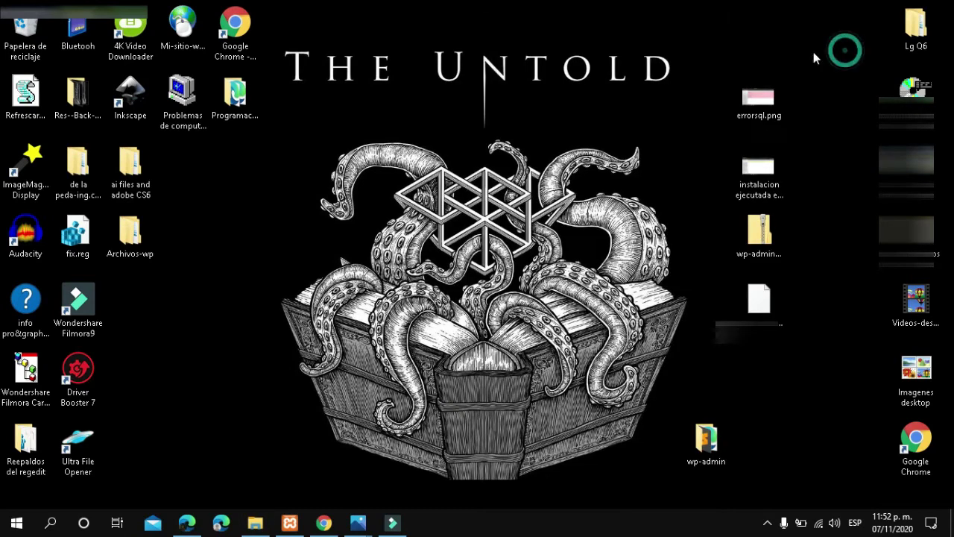
Switch to File Explorer, open the carpeta folder in htdocs and show where the extracted files can be pasted
click(324, 524)
click(324, 524)
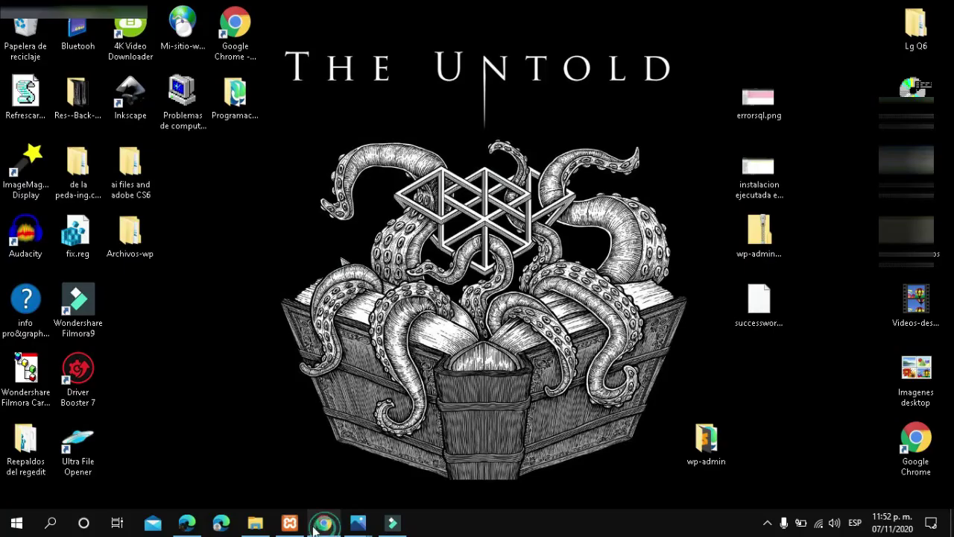
click(250, 524)
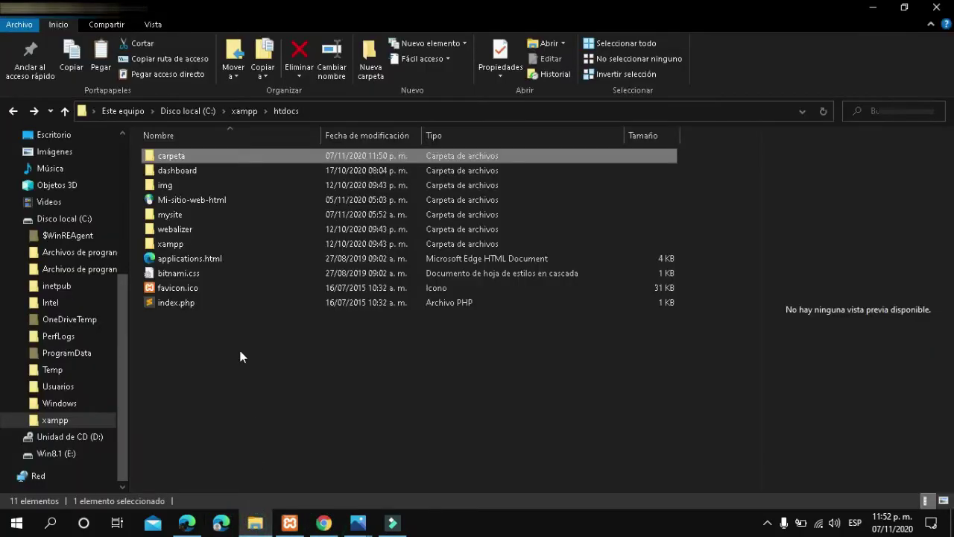
double_click(197, 156)
right_click(186, 189)
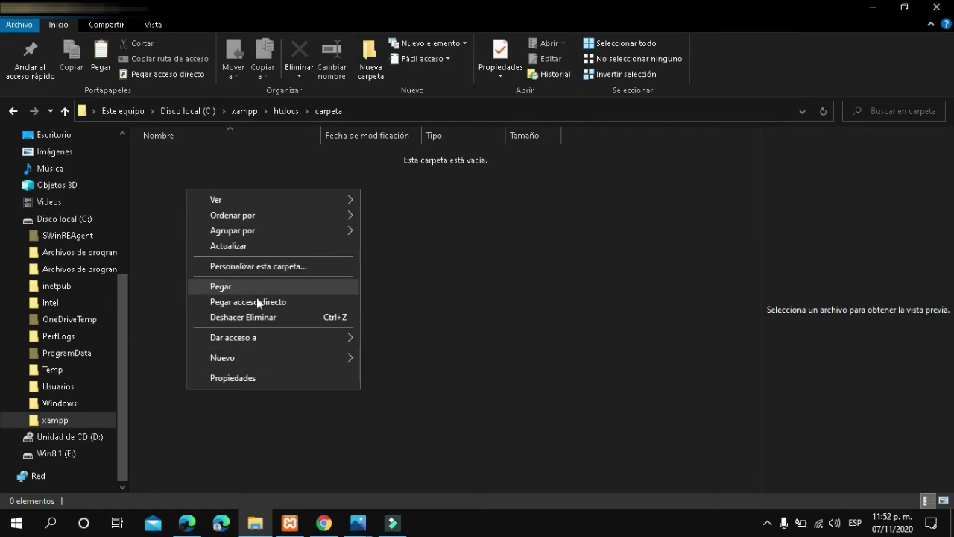
Leave the carpeta folder without pasting and delete it from htdocs
click(13, 110)
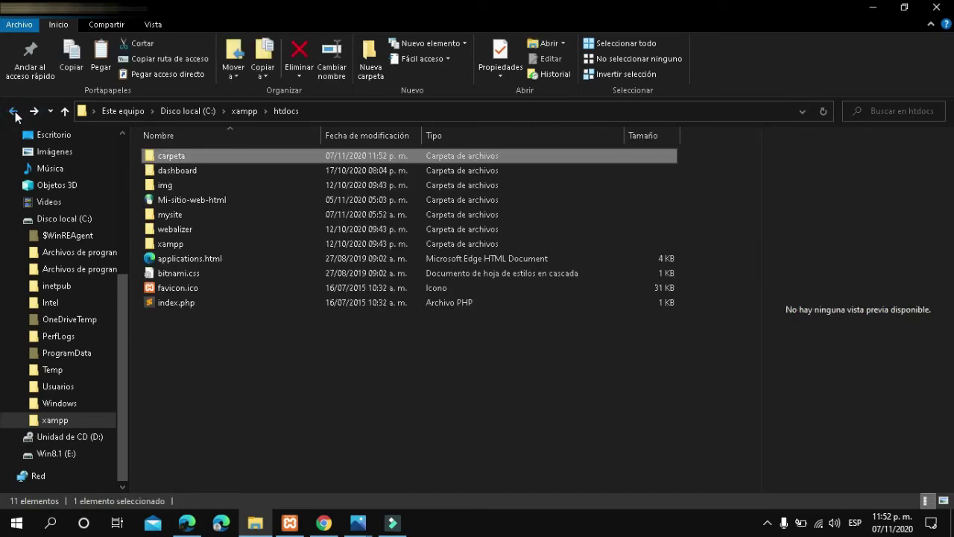
right_click(172, 158)
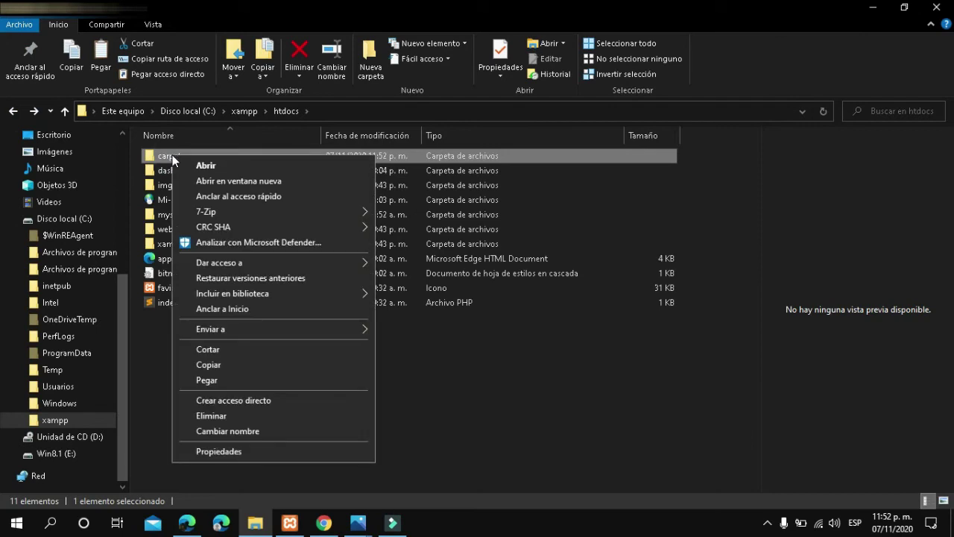
click(242, 415)
Open the mysite folder, review the WordPress folders and files it contains, and return to htdocs
double_click(179, 200)
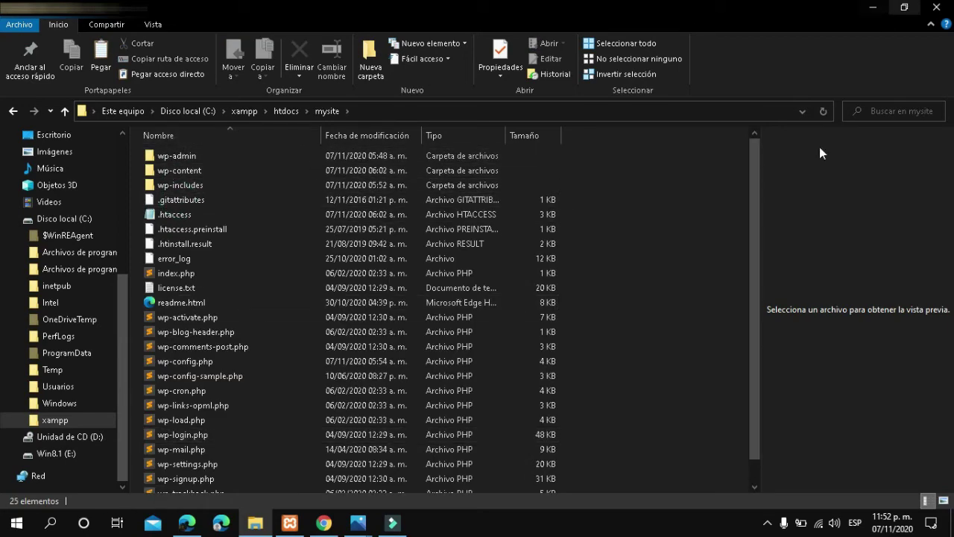
scroll(762, 212, down, 1)
scroll(447, 150, up, 1)
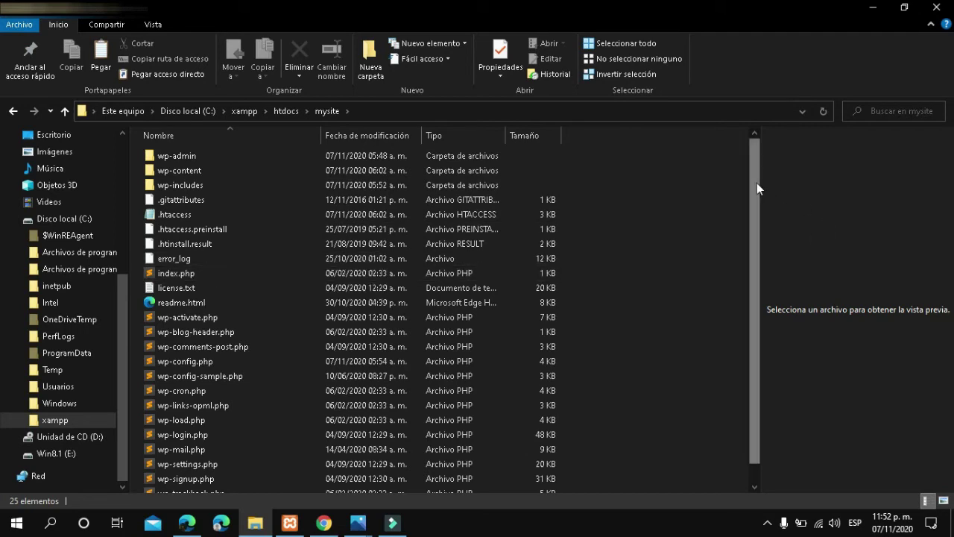
drag(755, 182, 753, 235)
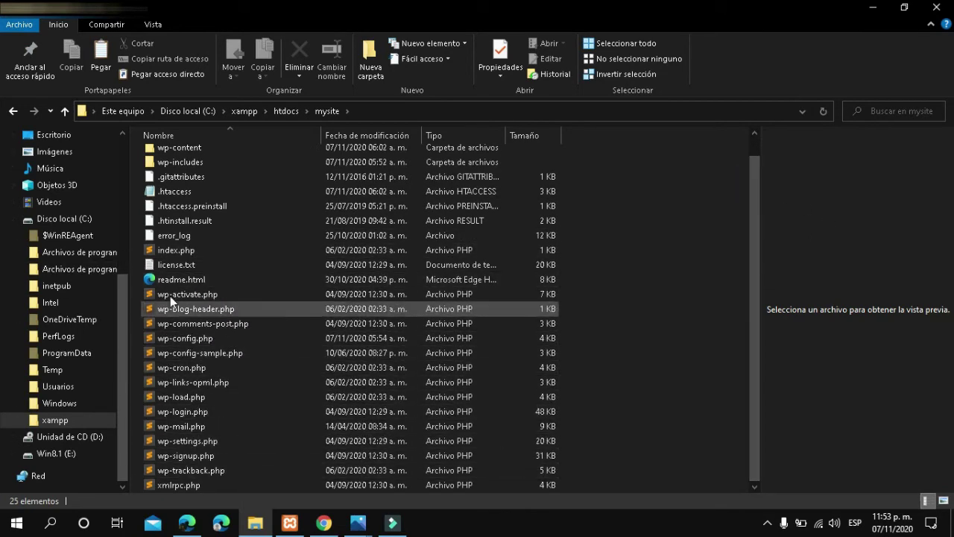
scroll(235, 229, up, 1)
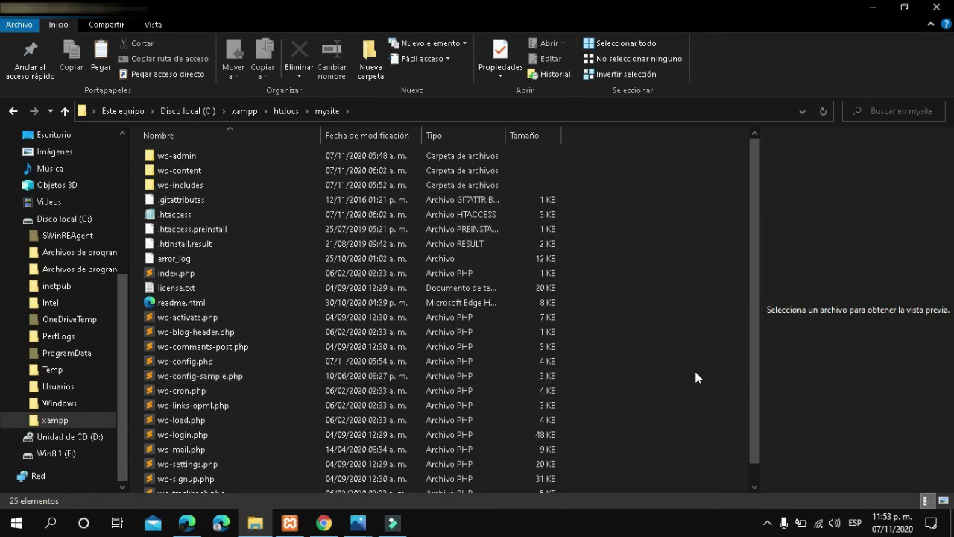
click(13, 111)
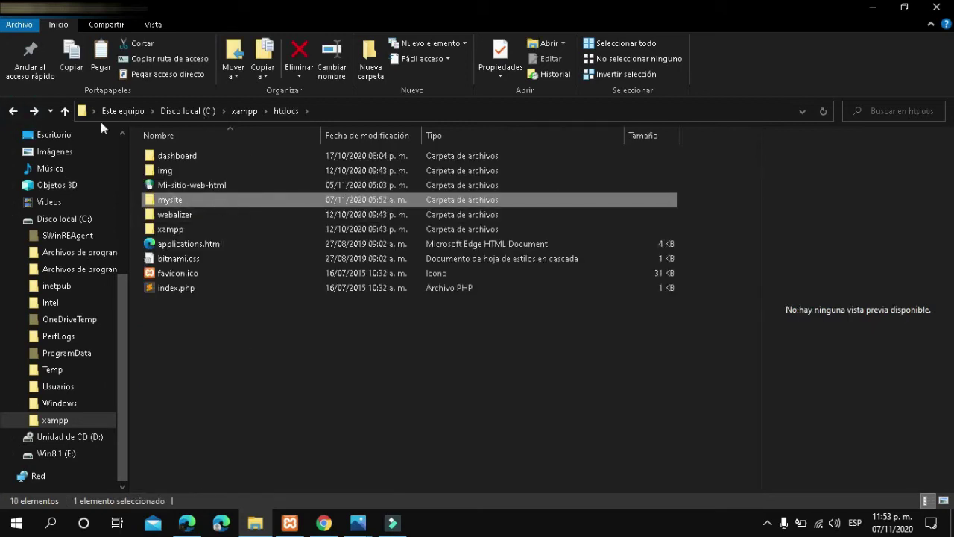
click(40, 111)
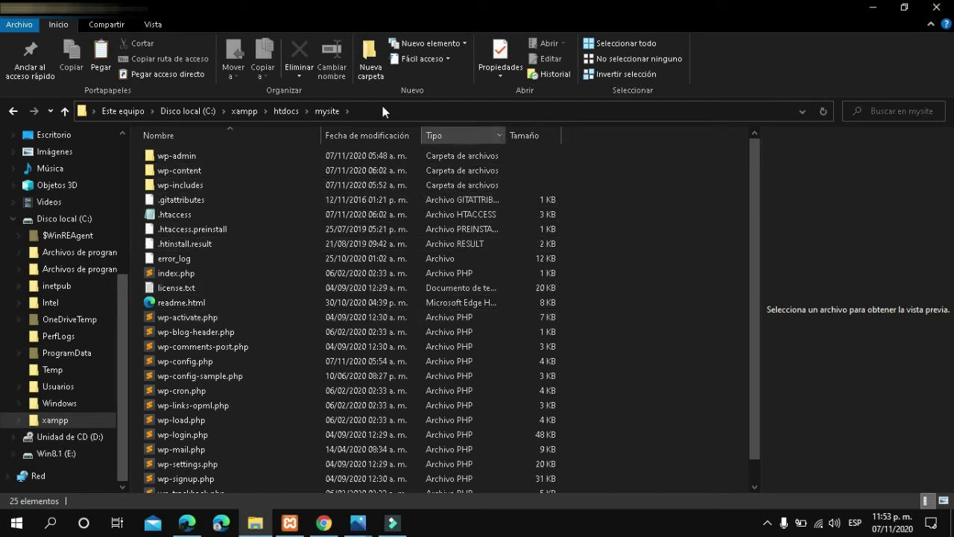
click(13, 110)
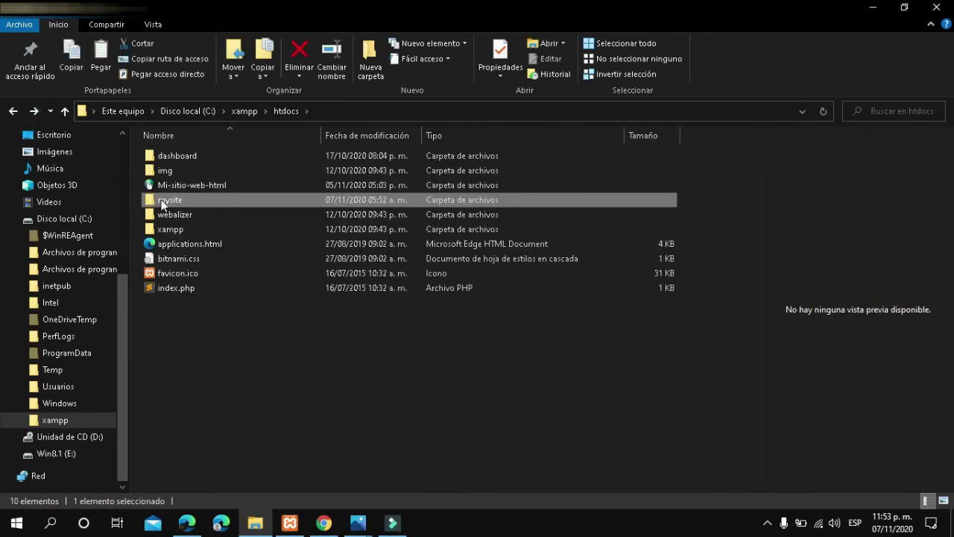
mouse_move(147, 203)
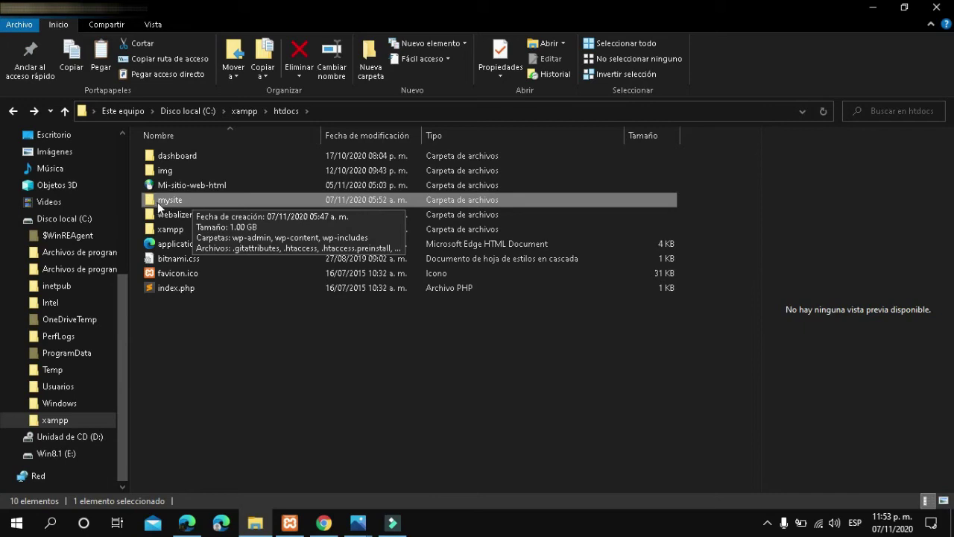
Minimise File Explorer and move the wp-admin folder from the desktop to the Recycle Bin
click(874, 11)
drag(705, 448, 22, 37)
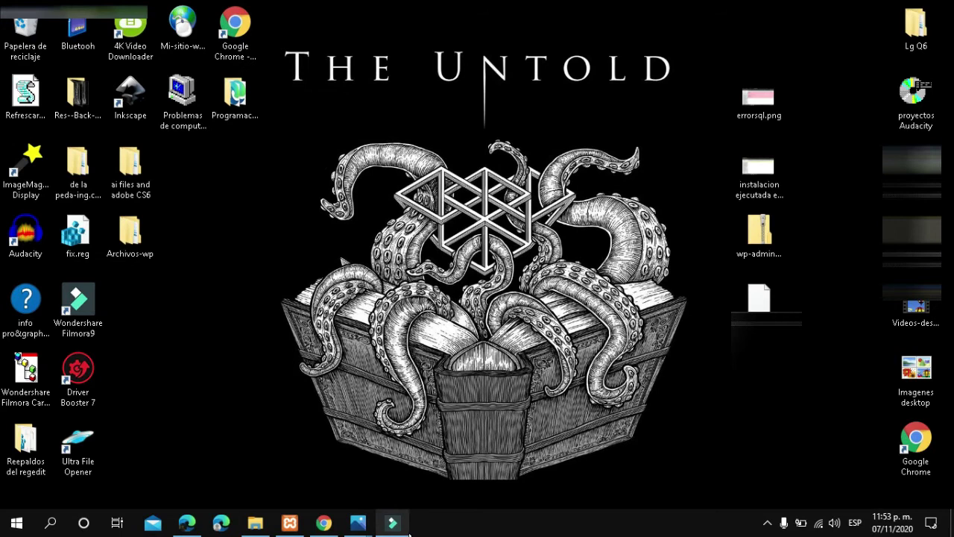
mouse_move(265, 530)
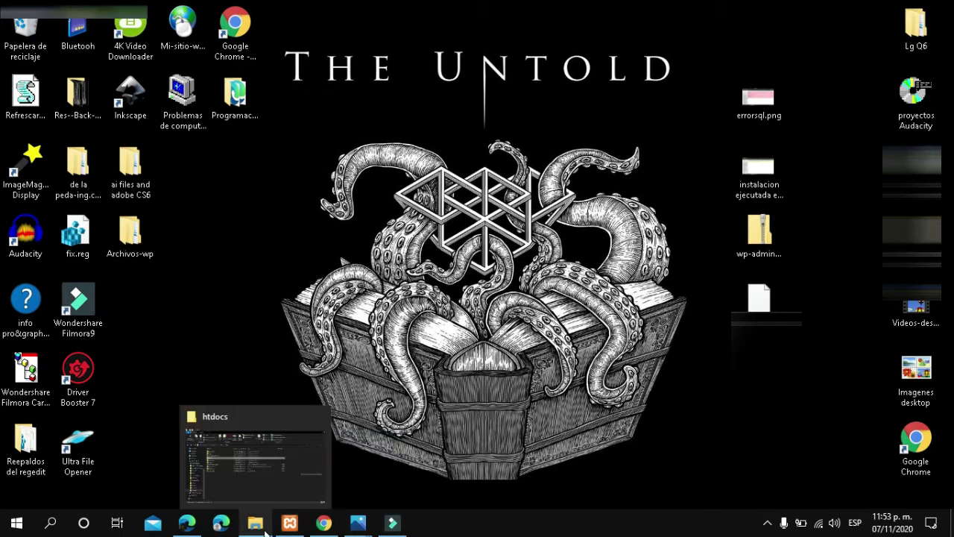
Switch to the migration guide in the browser and read the steps on extracting the site files and modifying wp_config.php
click(186, 522)
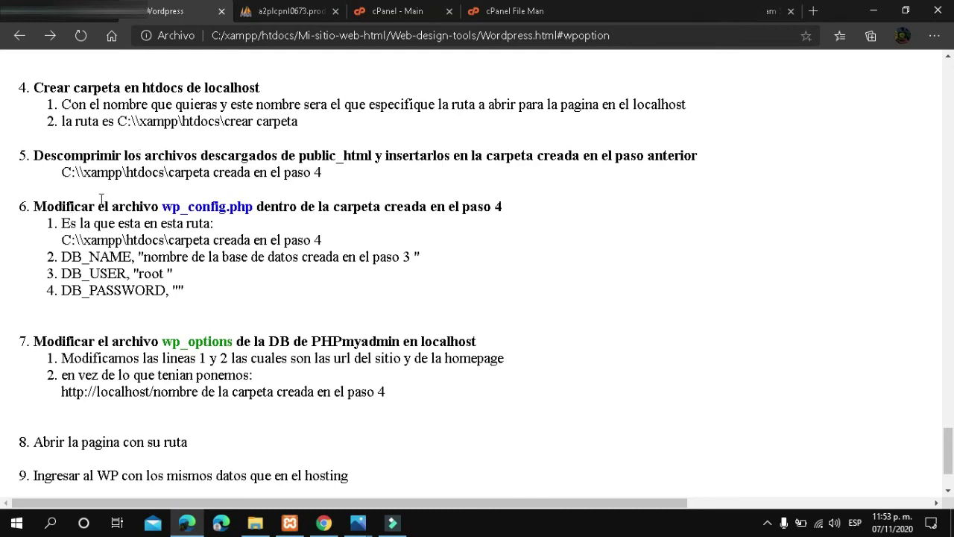
scroll(190, 204, down, 1)
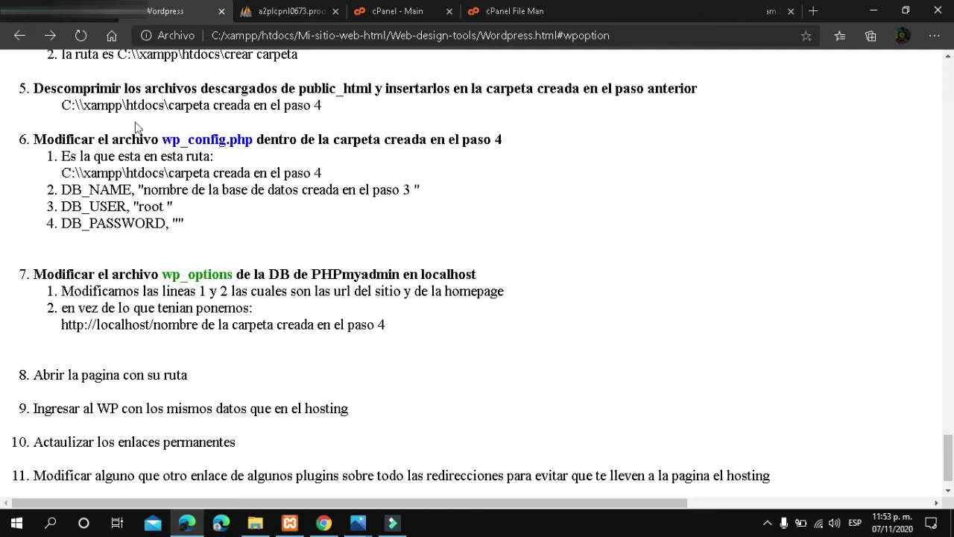
scroll(137, 127, up, 1)
scroll(286, 153, down, 1)
Switch to File Explorer, enter the mysite folder in htdocs and open wp-config.php in Sublime Text
click(255, 522)
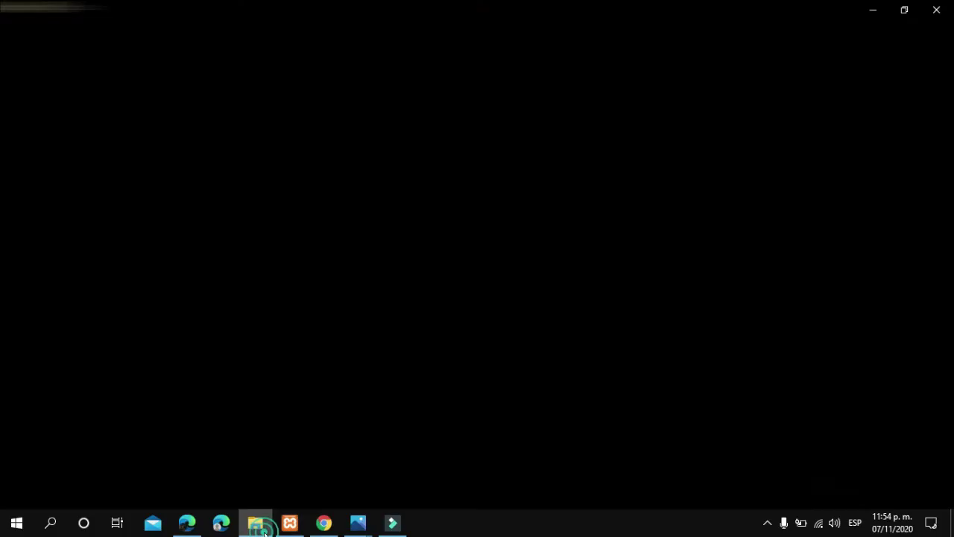
double_click(183, 202)
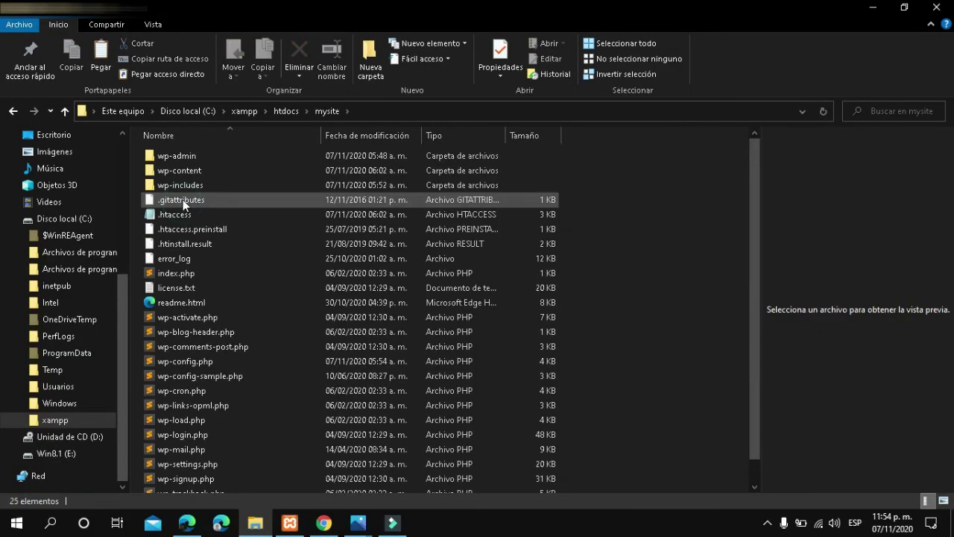
scroll(196, 314, down, 1)
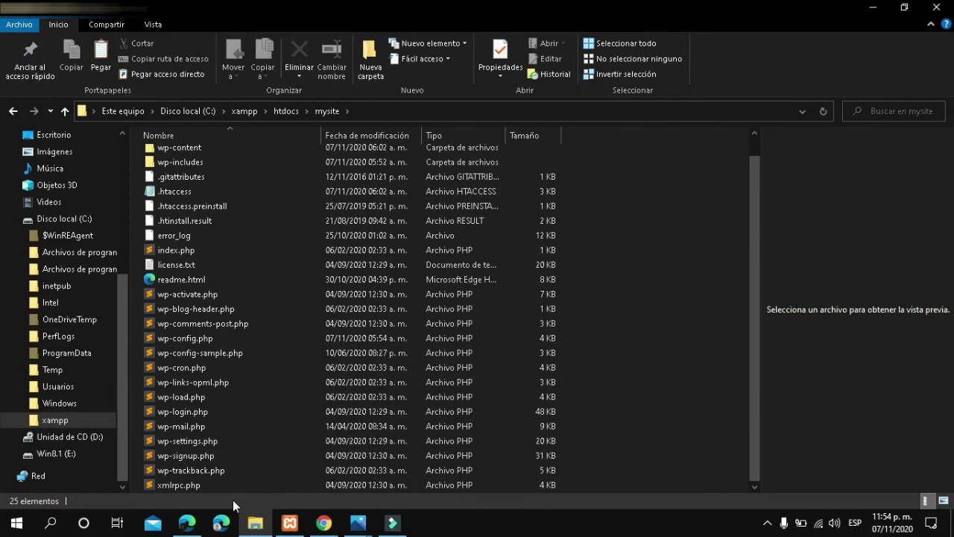
click(211, 336)
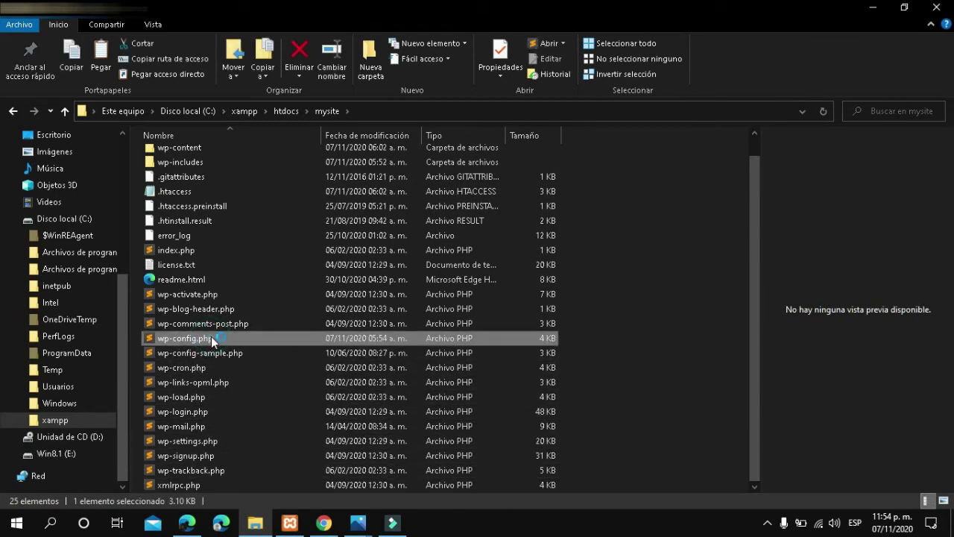
double_click(211, 336)
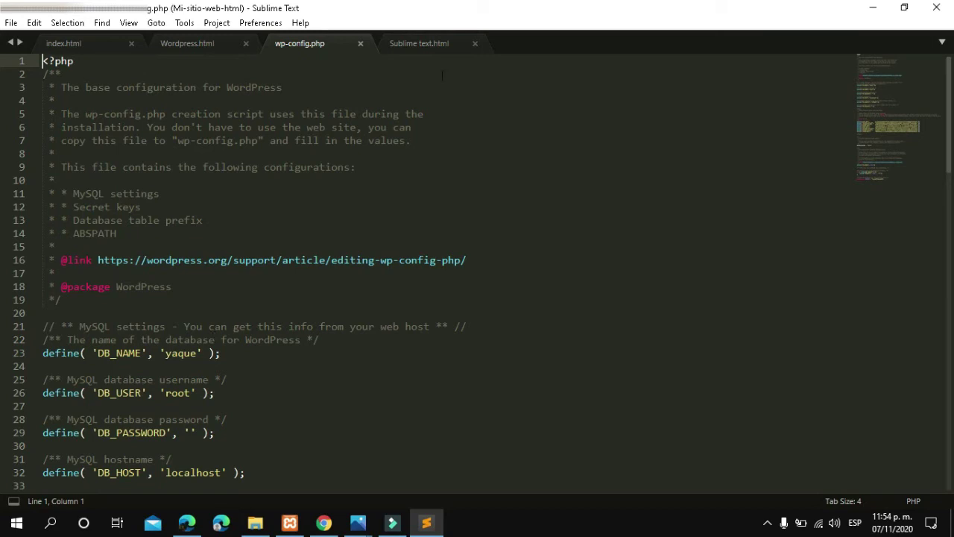
Reduce the editor to a smaller window and place the cursor at the end of the DB_NAME value in wp-config.php
click(904, 8)
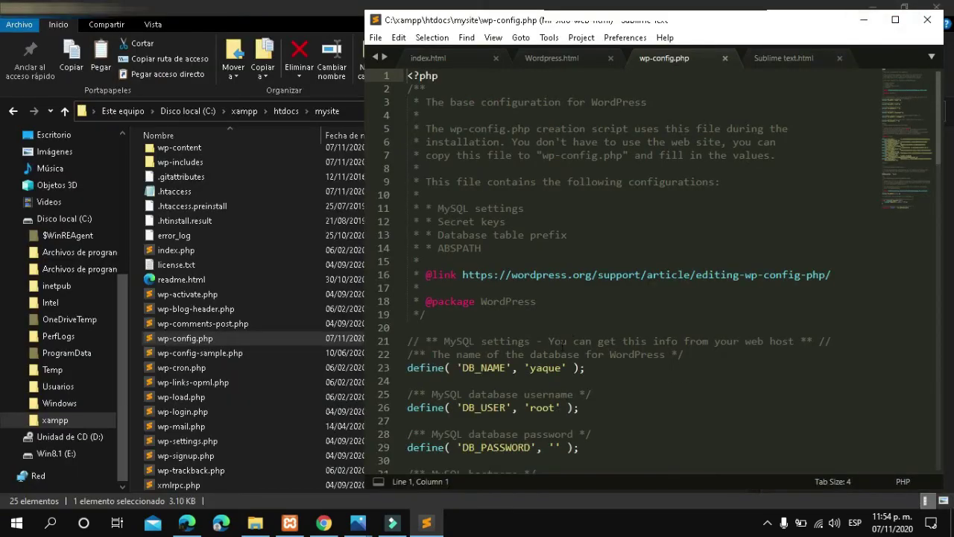
scroll(547, 192, down, 3)
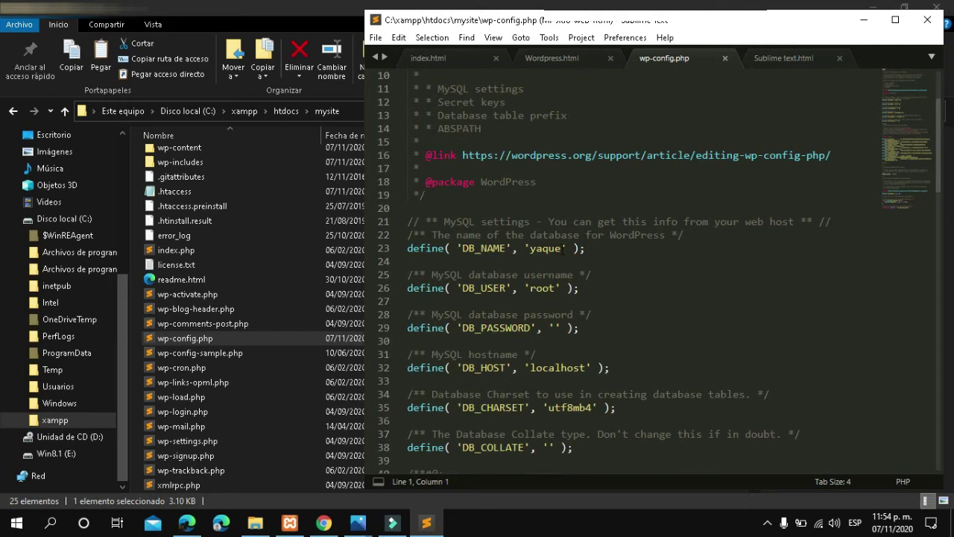
click(565, 248)
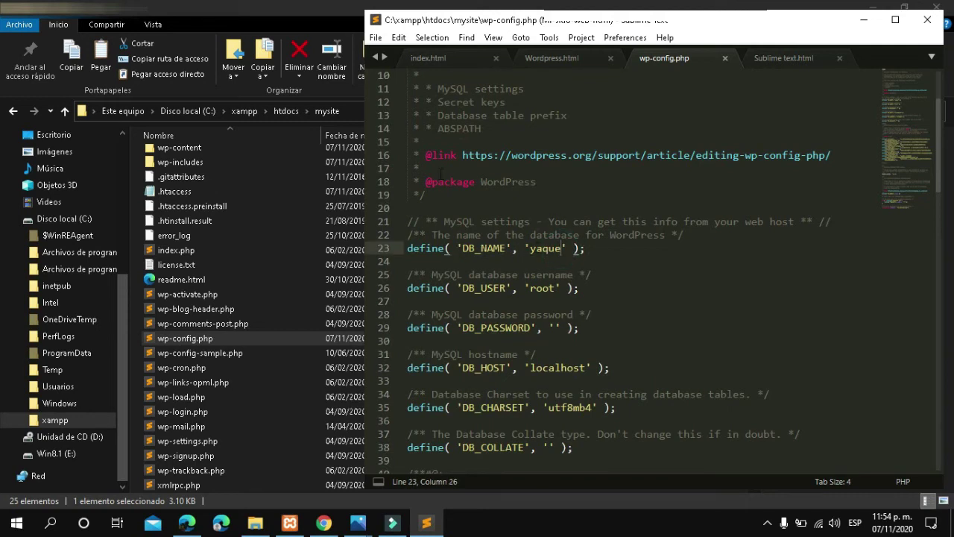
Check the guide's DB_NAME, DB_USER and DB_PASSWORD instructions in the browser, and bring wp-config.php in Sublime Text back in front of it
click(187, 525)
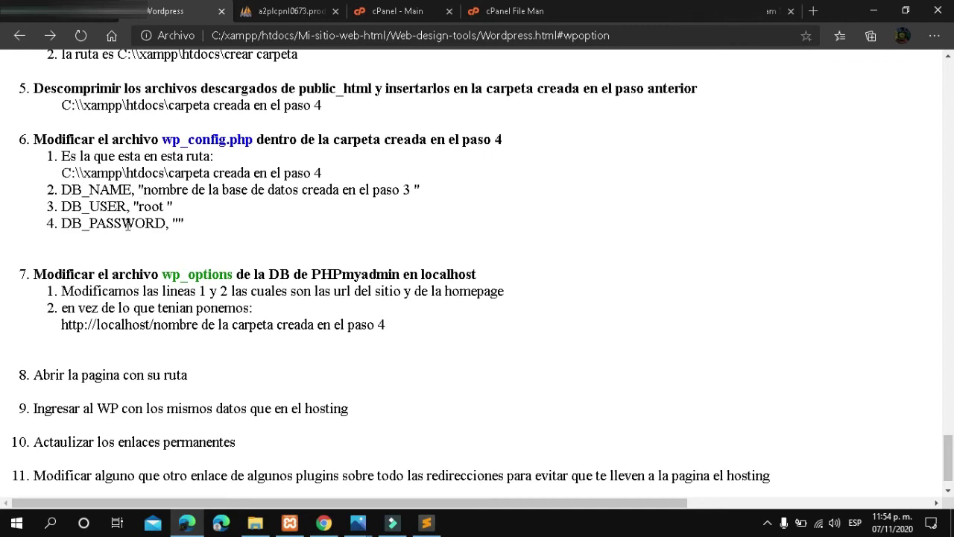
click(427, 523)
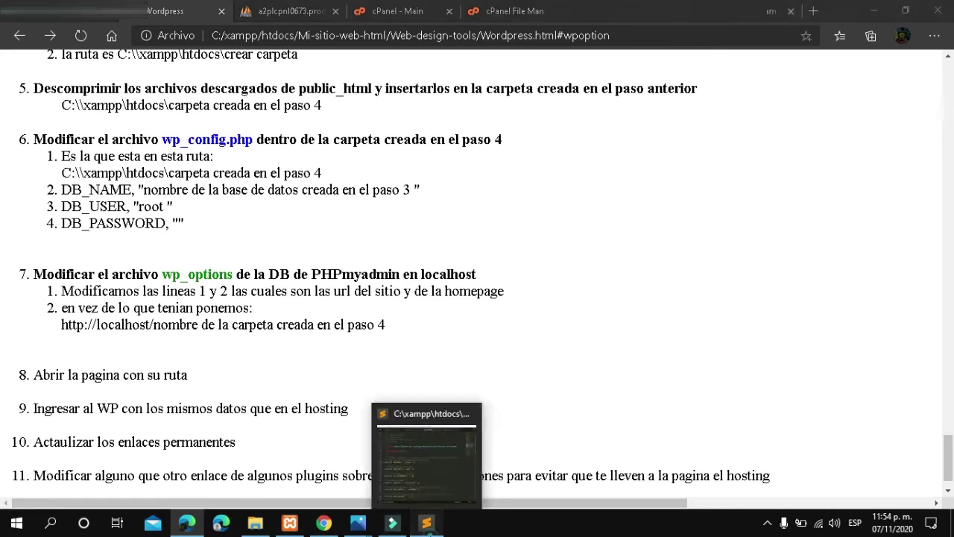
click(429, 456)
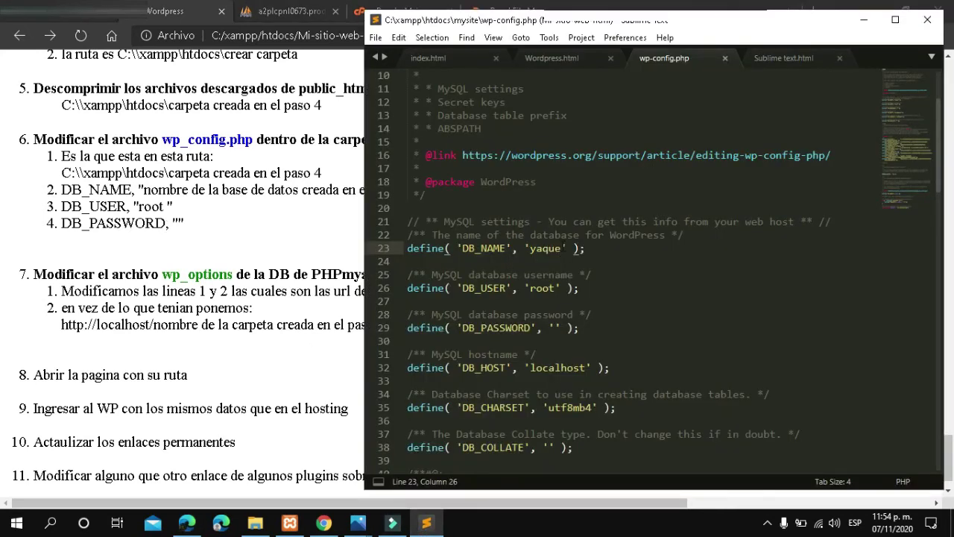